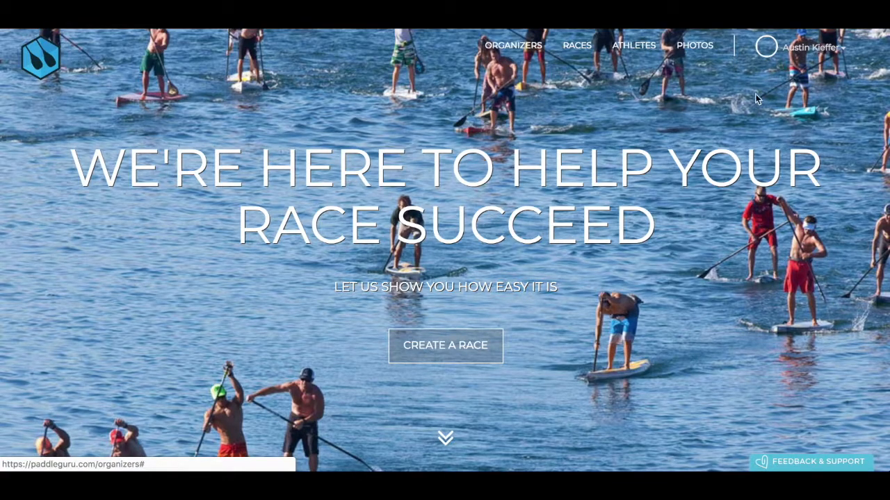
Start a new race named 'The Race 2019' and confirm the name is available
click(450, 347)
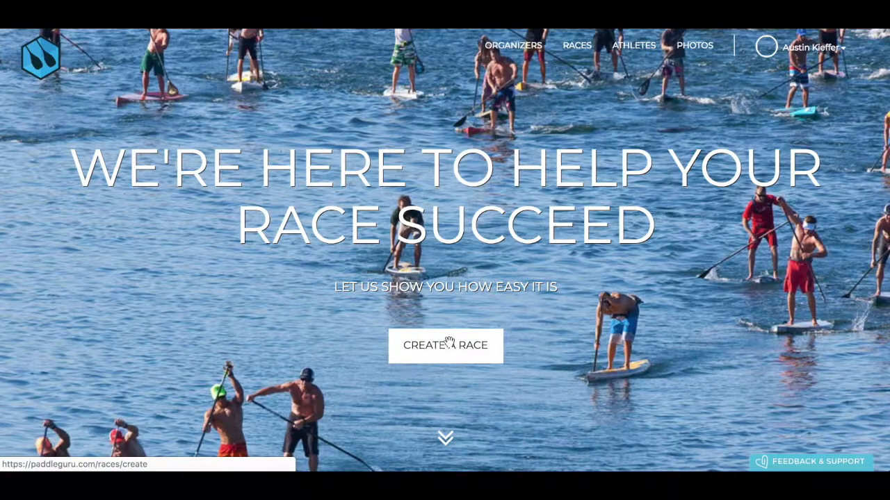
click(251, 132)
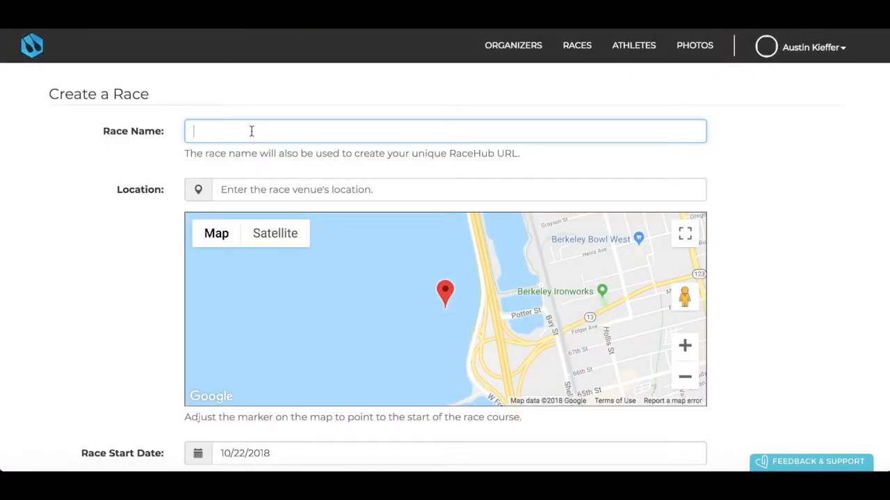
text(The Race 2019)
click(264, 158)
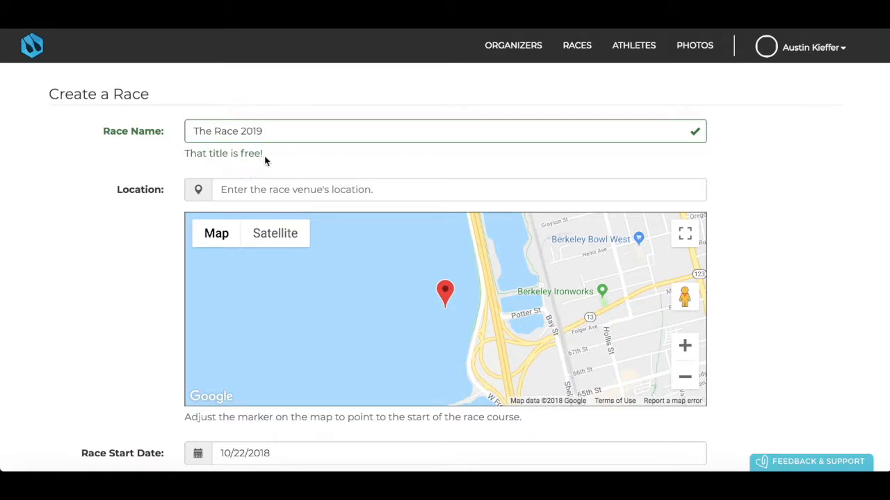
Set the race location to Sausalito, CA, USA
click(278, 189)
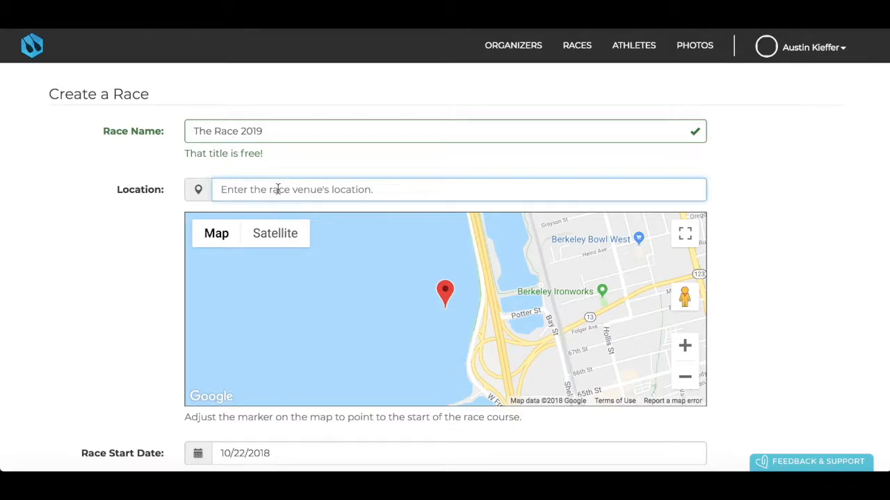
text(Sau)
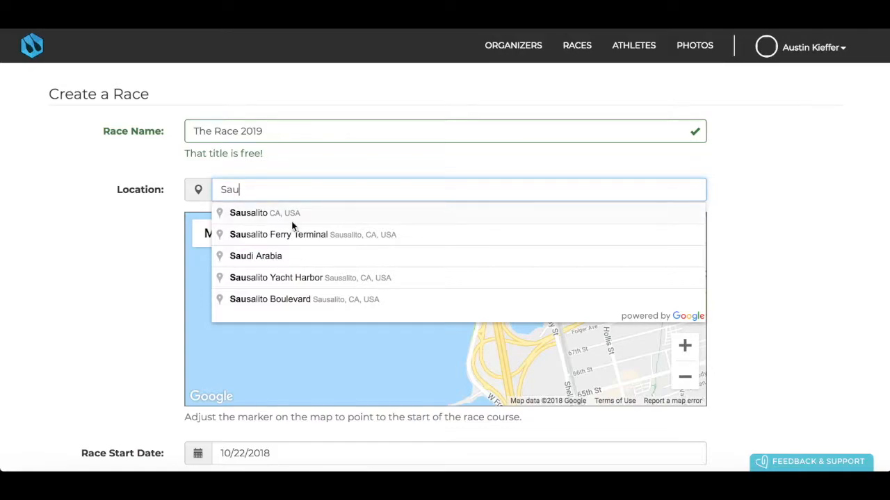
click(292, 216)
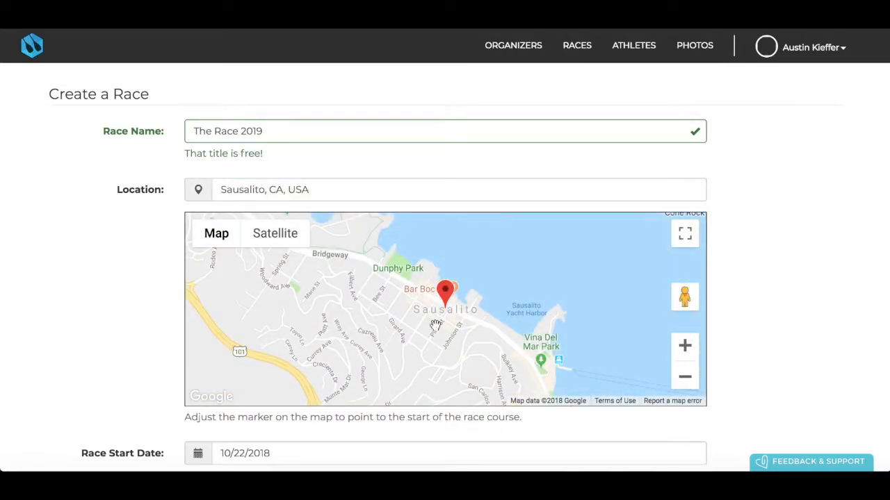
Set the race to run from 10/27/2018 to 10/28/2018
scroll(749, 305, down, 2)
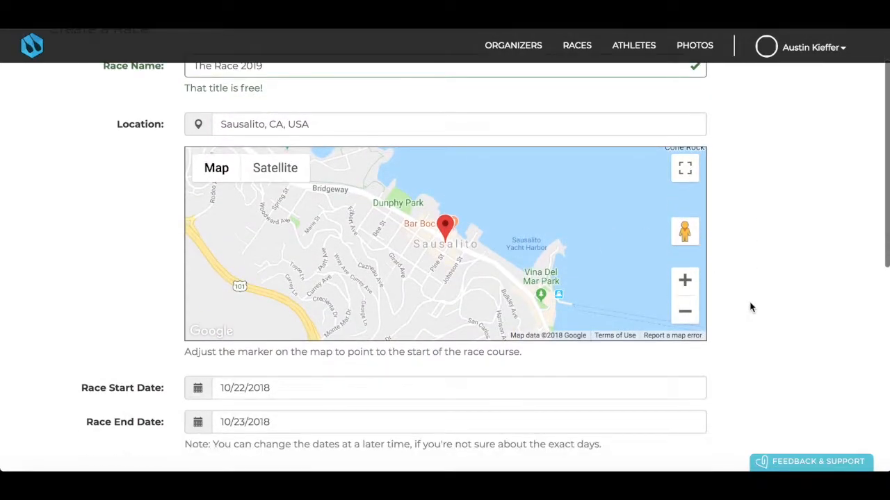
scroll(749, 307, down, 5)
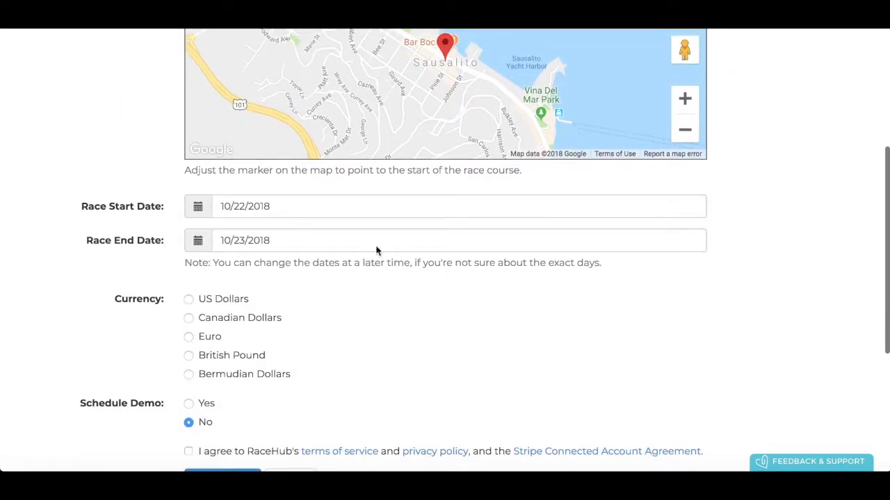
click(275, 203)
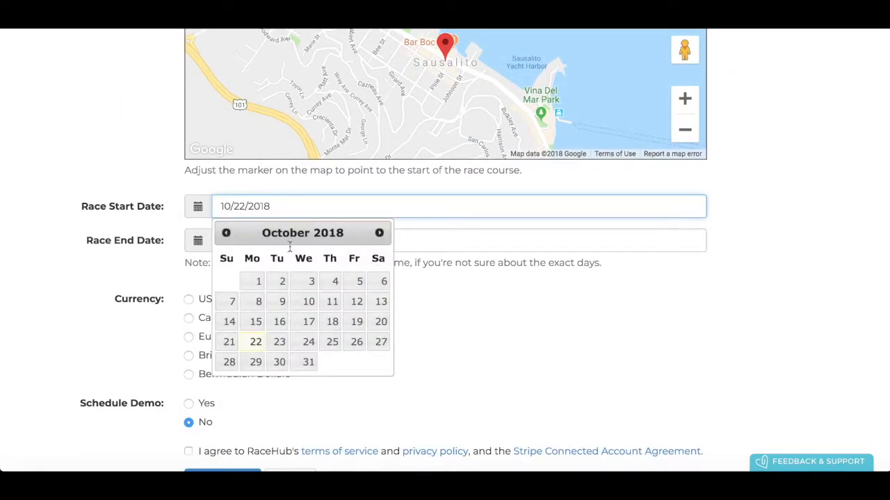
click(381, 347)
click(278, 240)
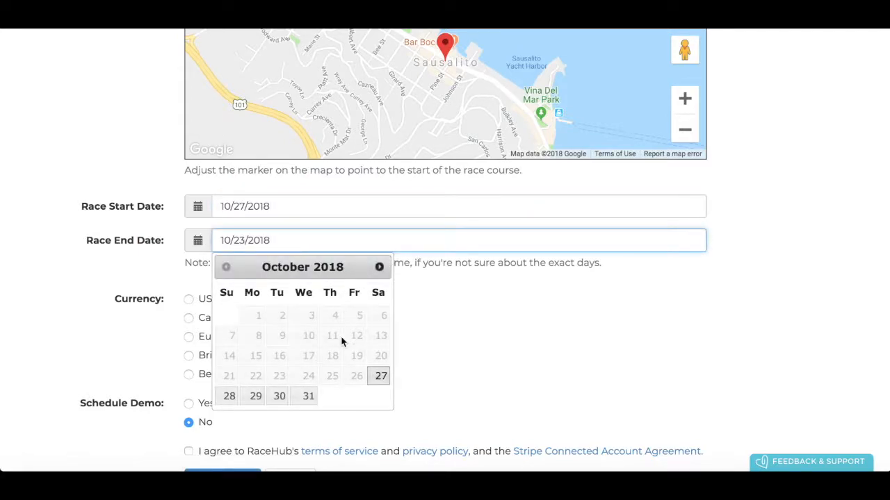
click(228, 398)
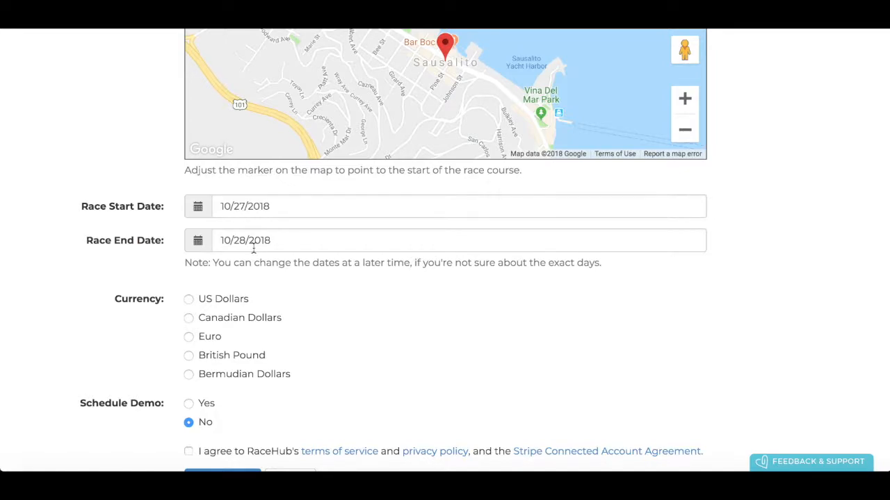
Accept the terms and agreements and create the race
scroll(254, 249, down, 2)
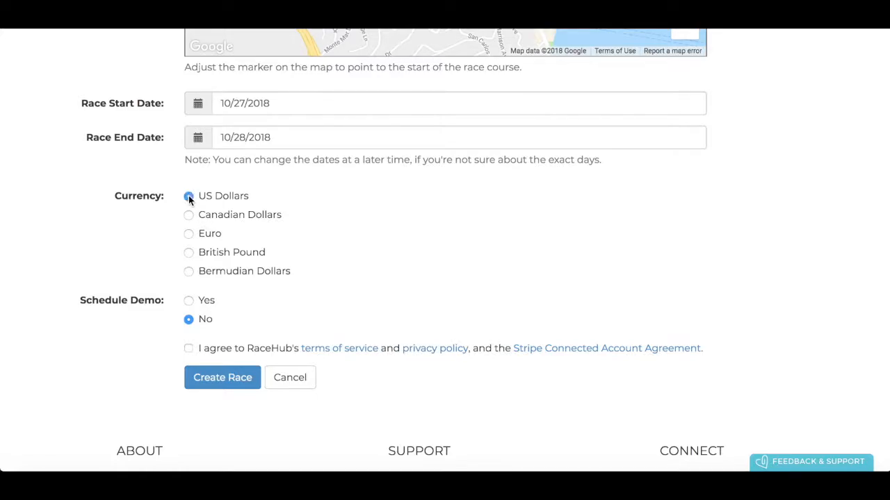
scroll(288, 284, down, 2)
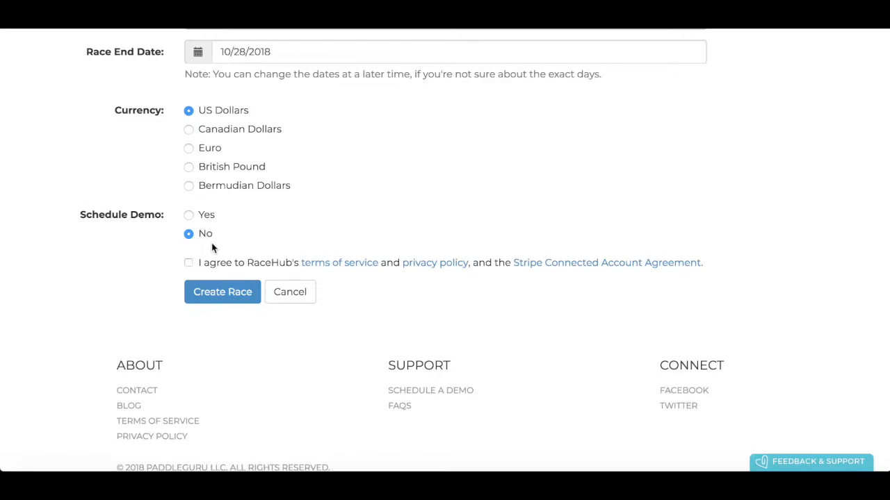
scroll(187, 236, down, 1)
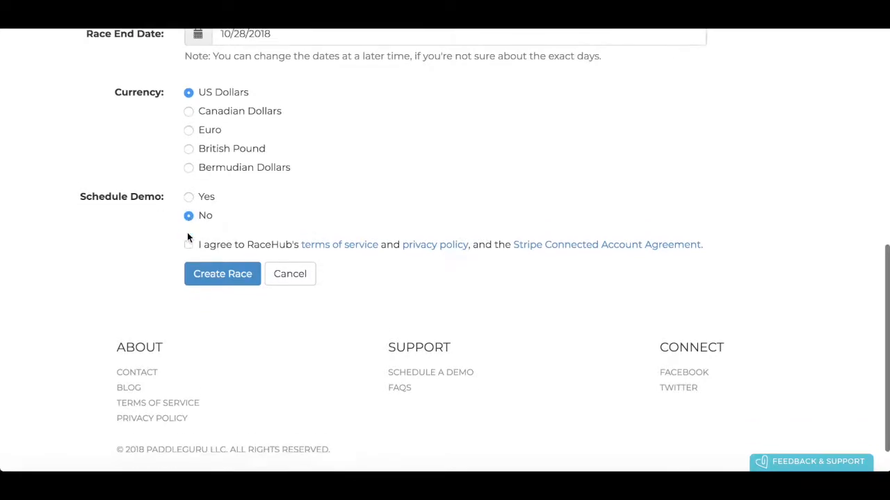
click(188, 222)
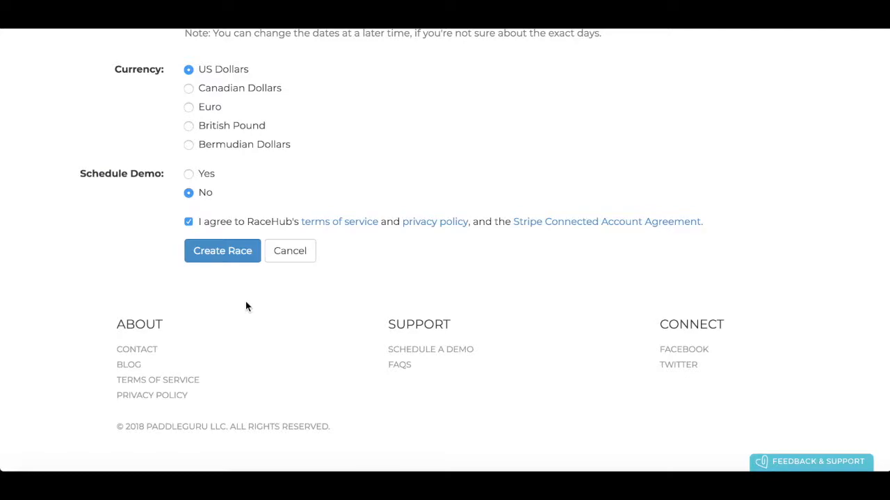
click(231, 256)
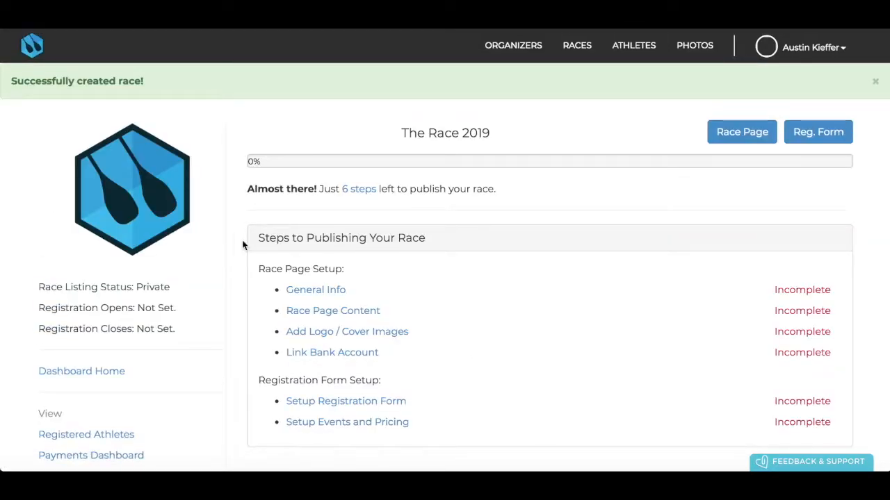
Scroll through the race dashboard to review the six incomplete publishing steps
scroll(300, 201, down, 3)
scroll(300, 203, down, 3)
scroll(215, 308, down, 3)
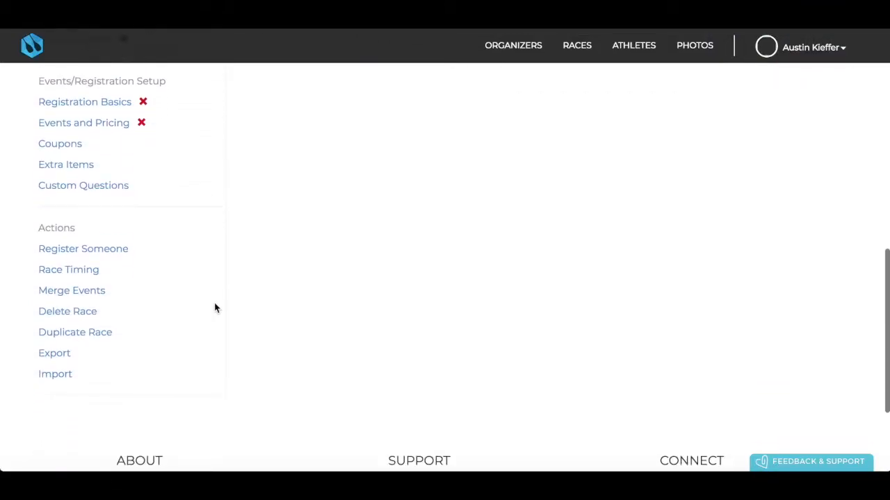
scroll(214, 307, up, 6)
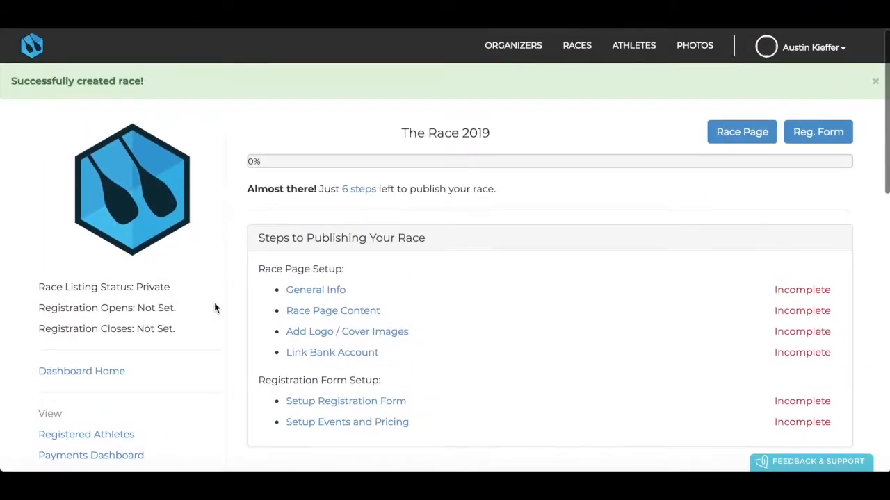
scroll(438, 320, down, 2)
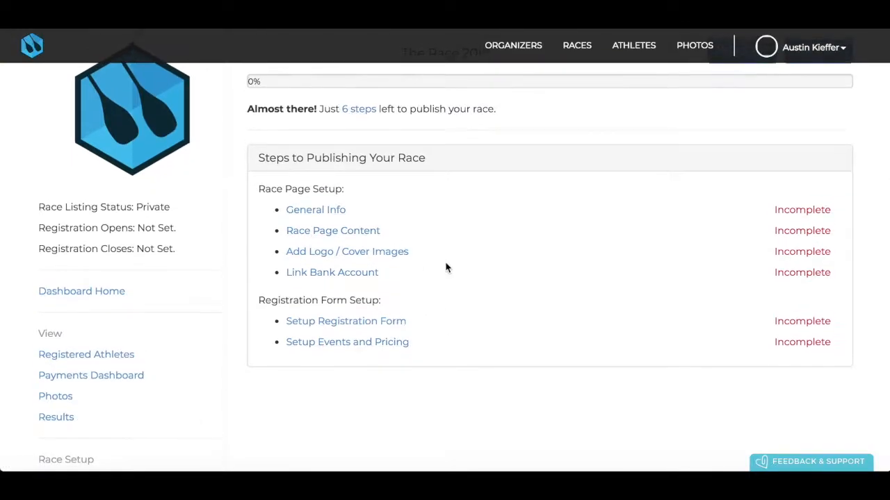
scroll(446, 268, up, 1)
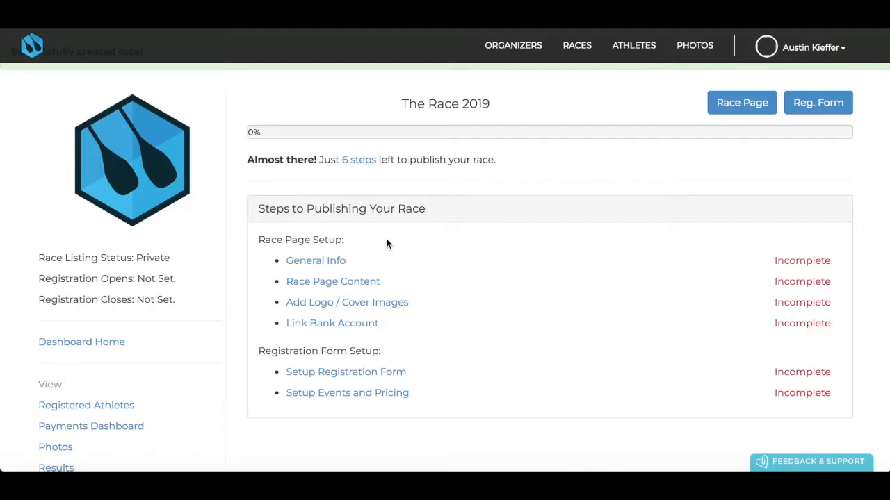
Open General Info and scroll to the listing, startlist and admin fields
click(325, 262)
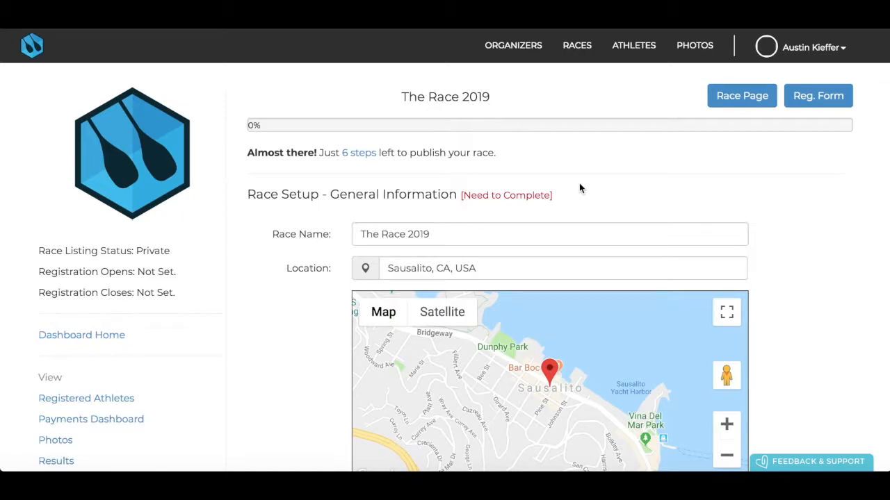
scroll(579, 187, down, 3)
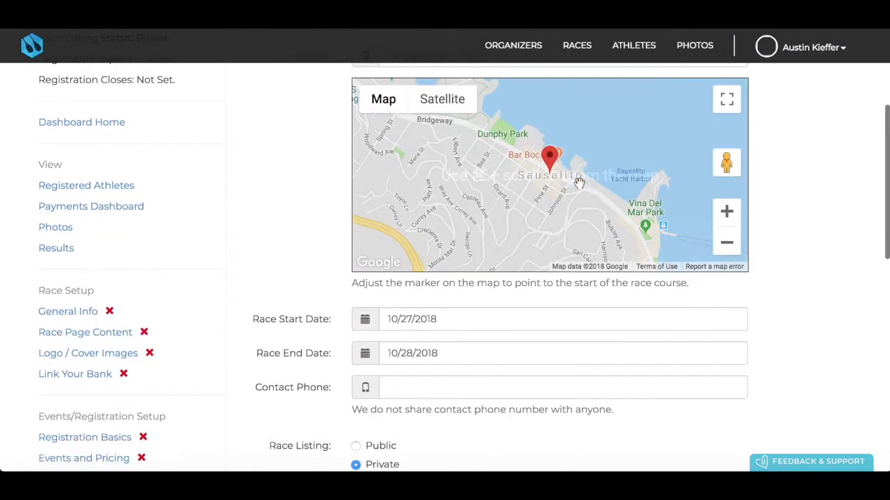
scroll(579, 183, down, 4)
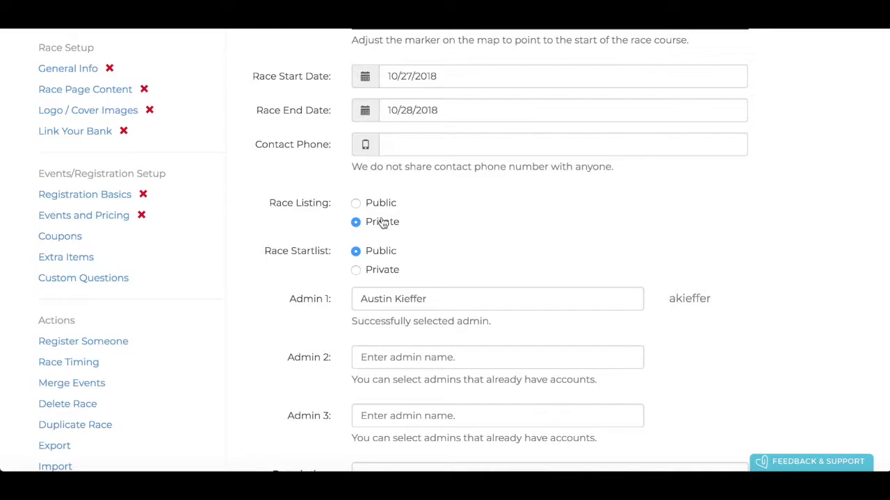
scroll(383, 223, down, 1)
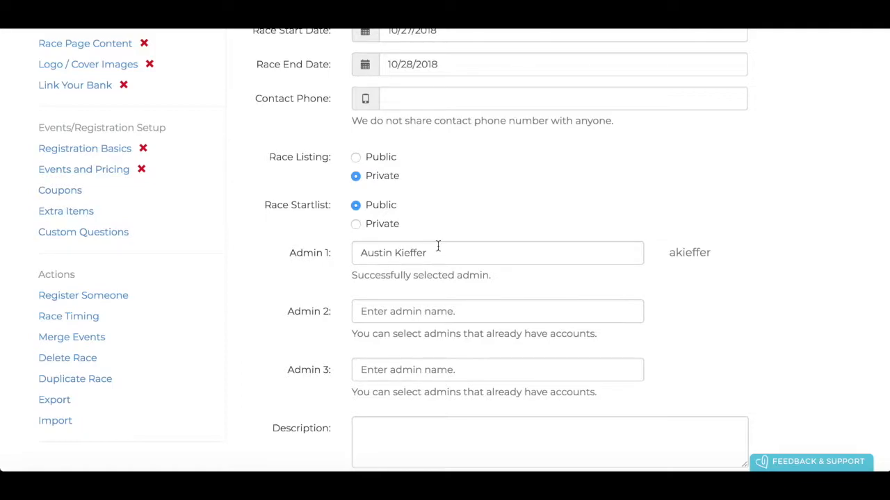
scroll(438, 246, down, 1)
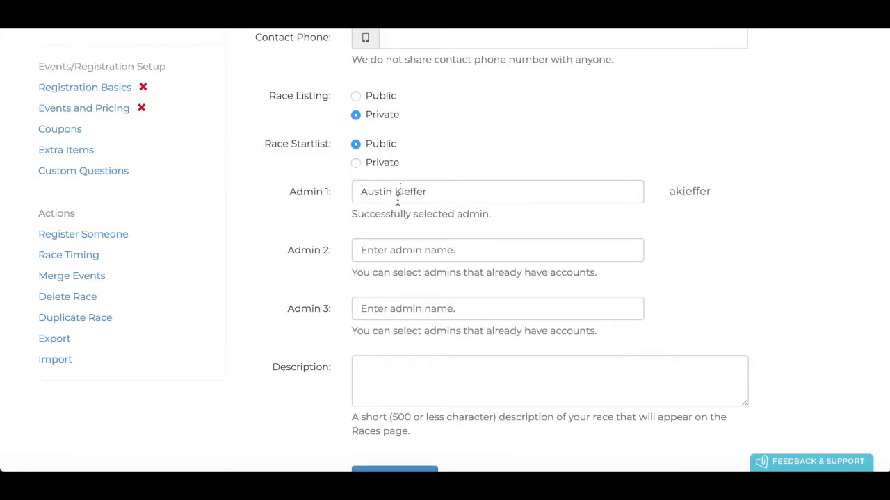
Add a second race admin by choosing the matching account
click(401, 248)
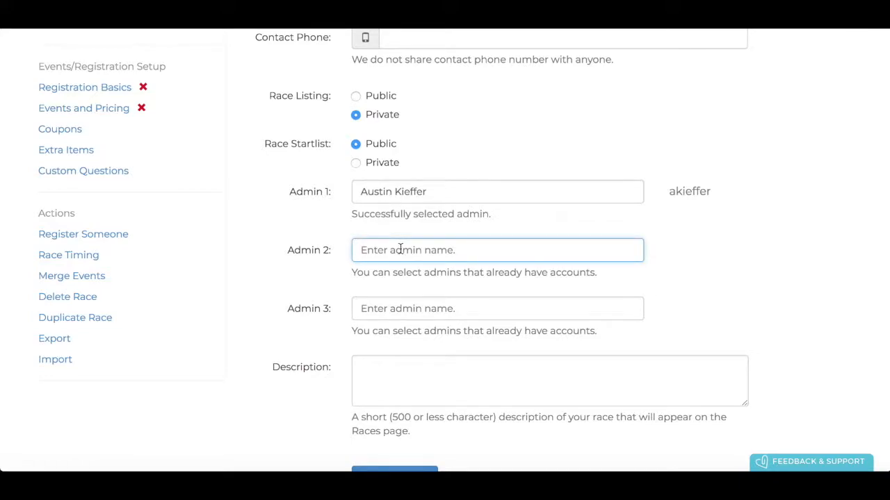
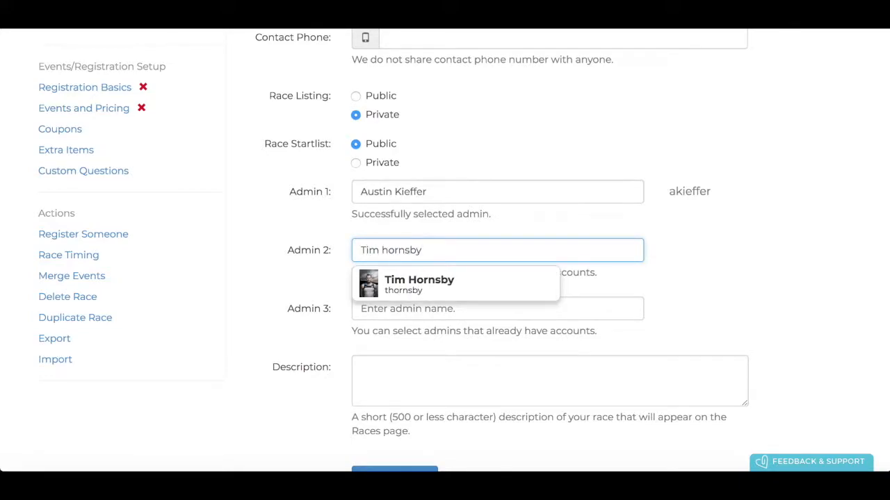
click(434, 287)
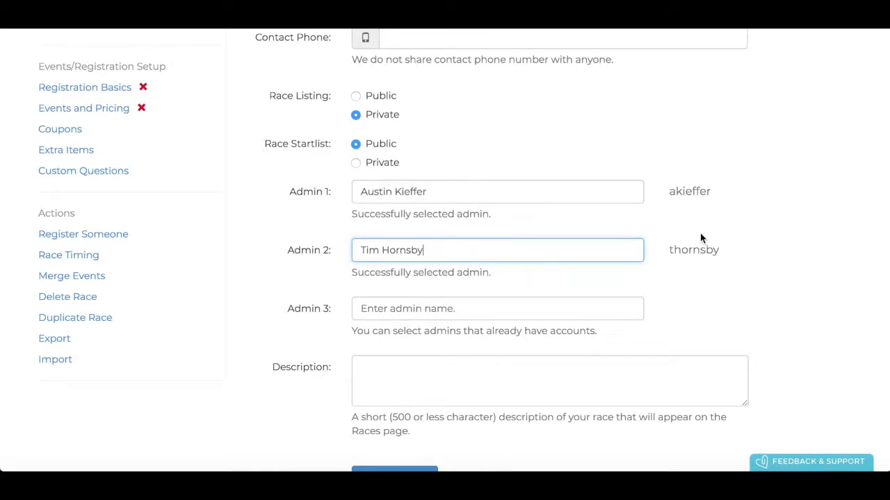
Set the race description to 'INFO HERE' and save the General Info changes
scroll(700, 236, down, 2)
click(514, 247)
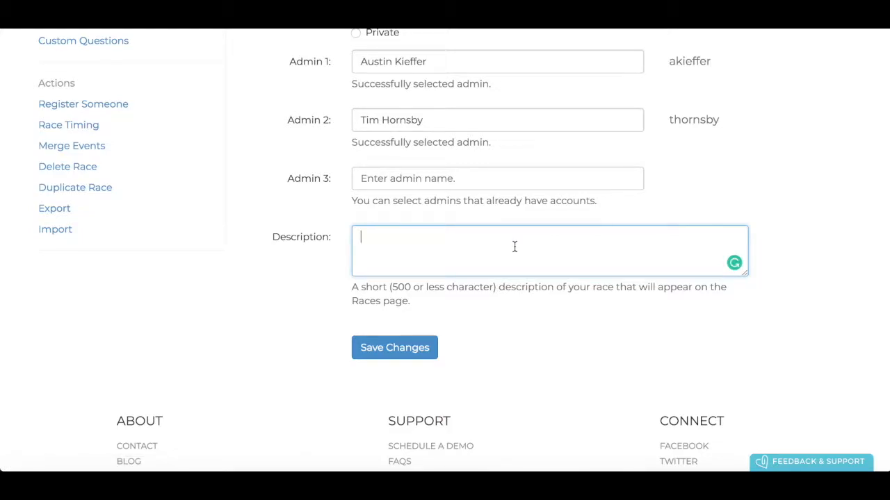
text(INFO HERE)
click(408, 346)
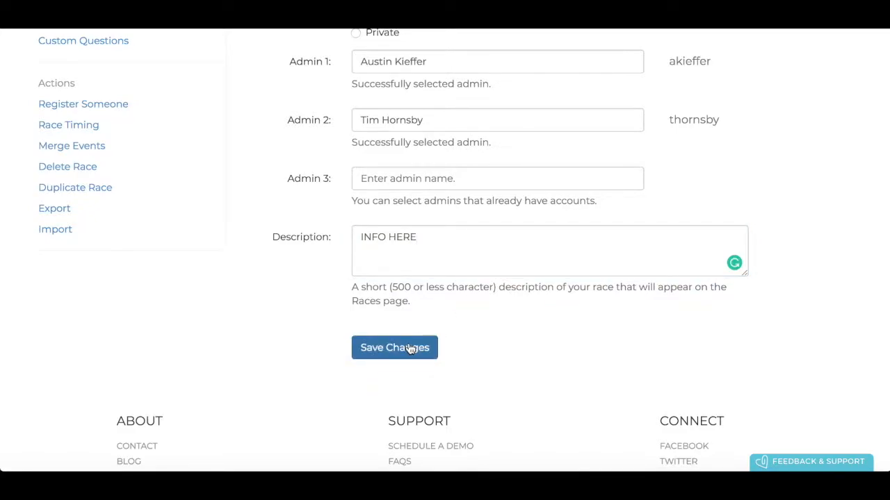
scroll(435, 270, up, 8)
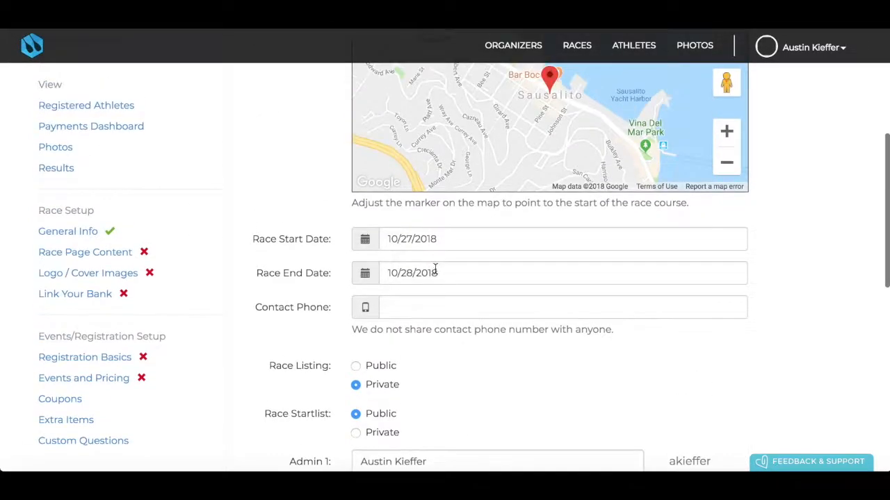
scroll(435, 270, up, 3)
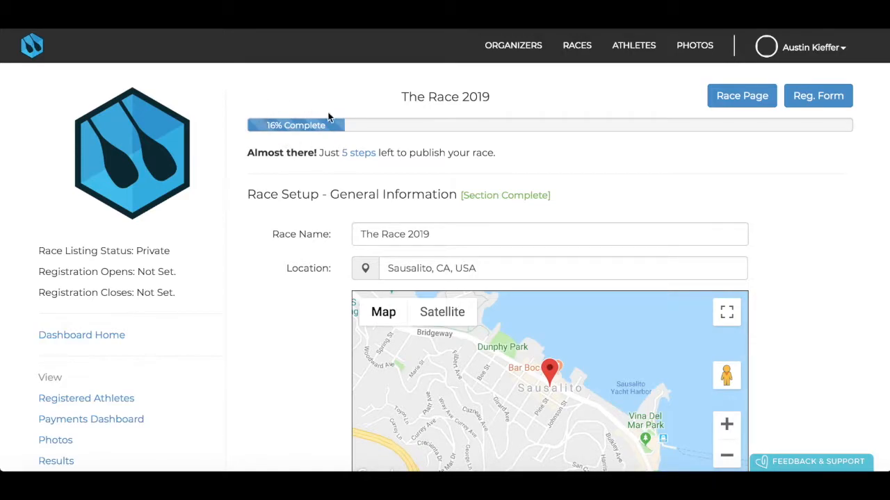
click(359, 156)
scroll(368, 157, down, 1)
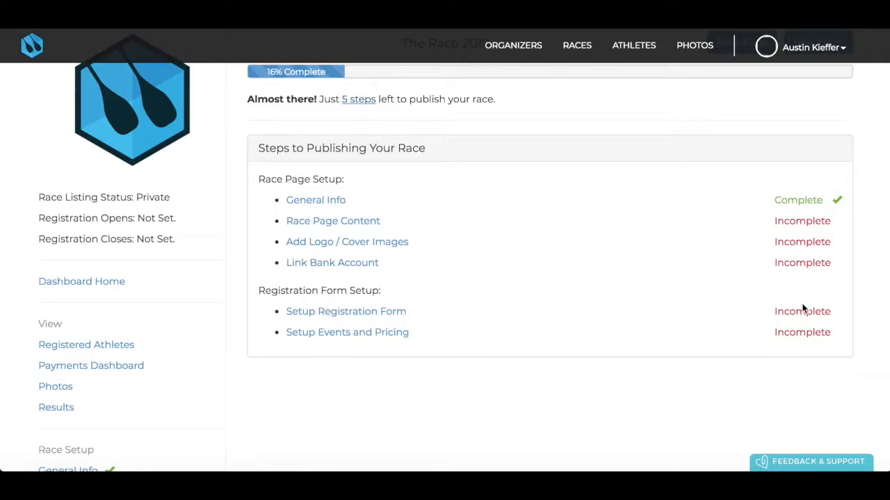
Open Race Page Content and enter 'INFO HERE' in the Main Tab
click(319, 230)
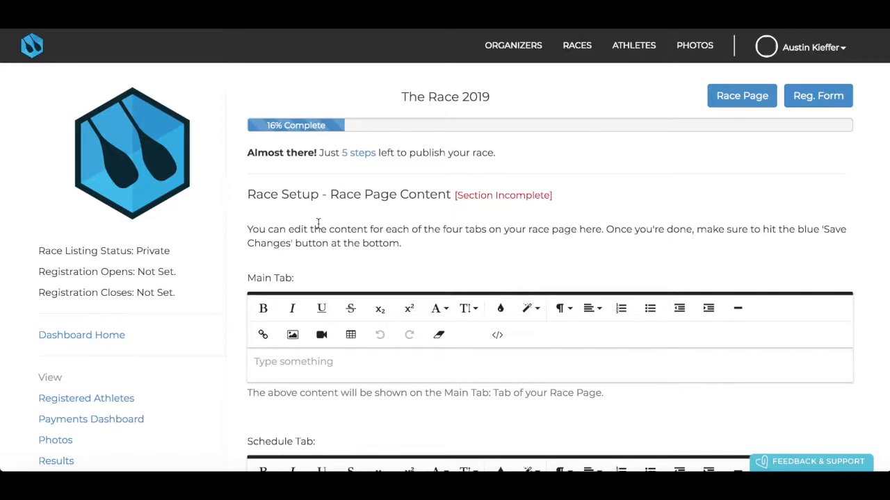
scroll(357, 225, down, 1)
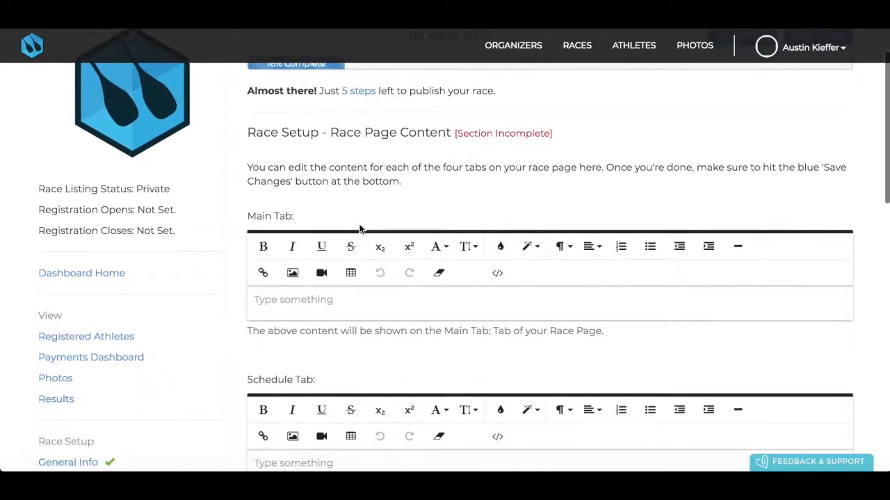
scroll(358, 225, down, 1)
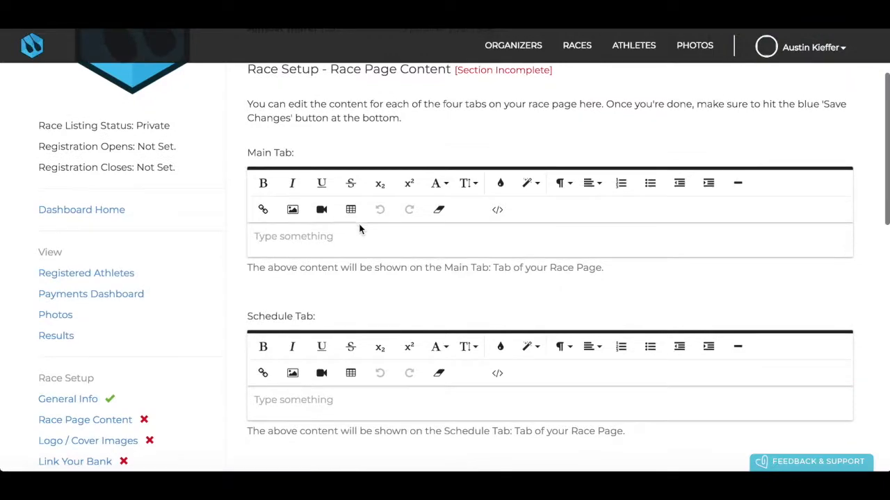
click(293, 238)
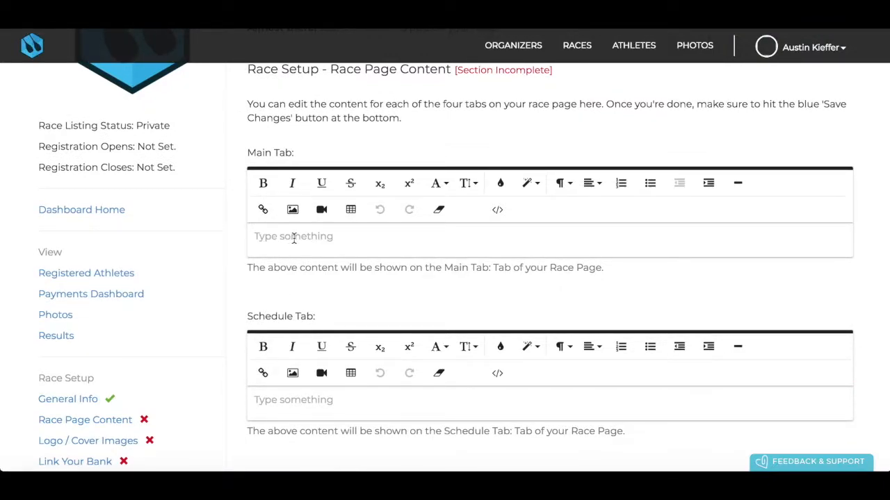
text(INFO HERE)
Enter 'INFO HERE' in the Schedule Tab and the Course Map Tab
scroll(304, 300, down, 2)
click(298, 308)
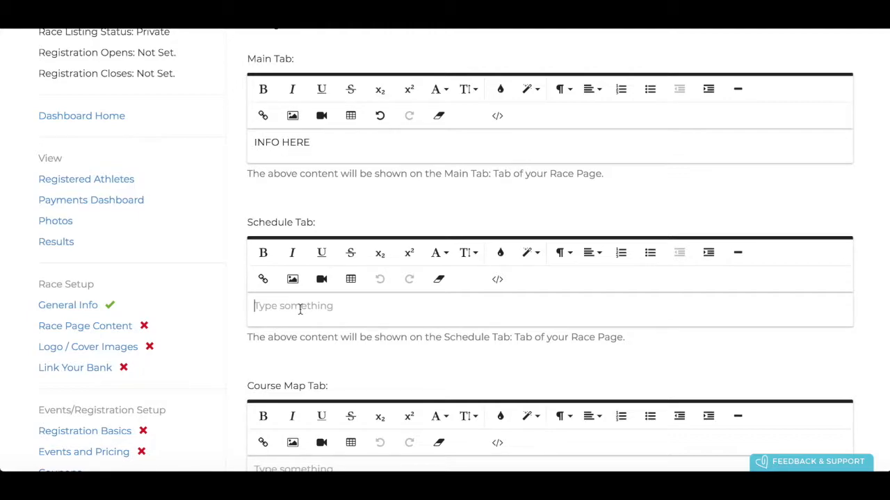
text(INFO HERE)
scroll(292, 379, down, 3)
click(301, 320)
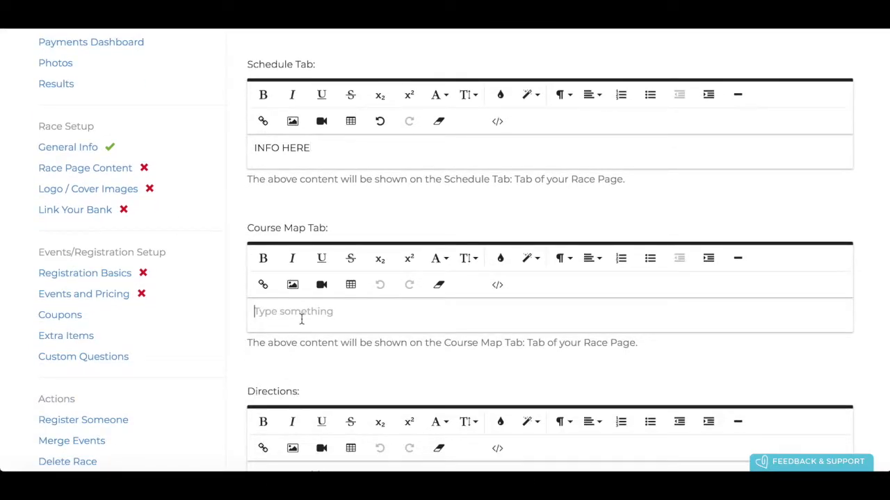
scroll(302, 320, down, 1)
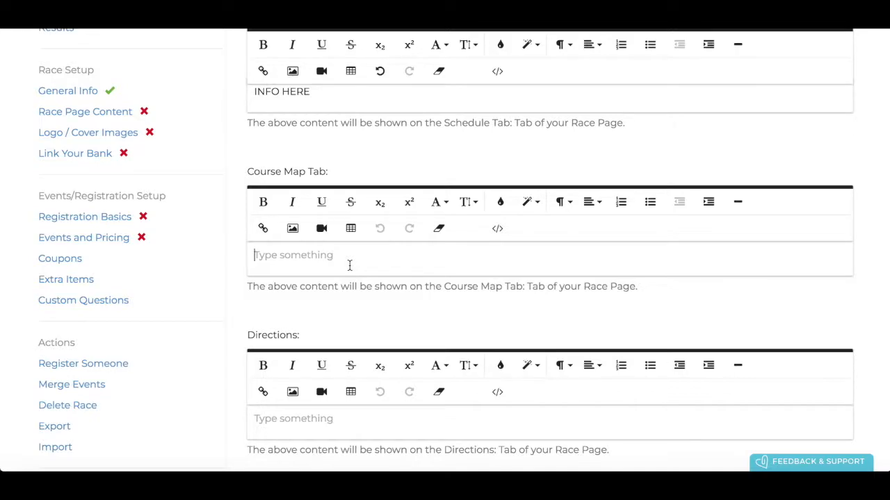
text(INFO HERE)
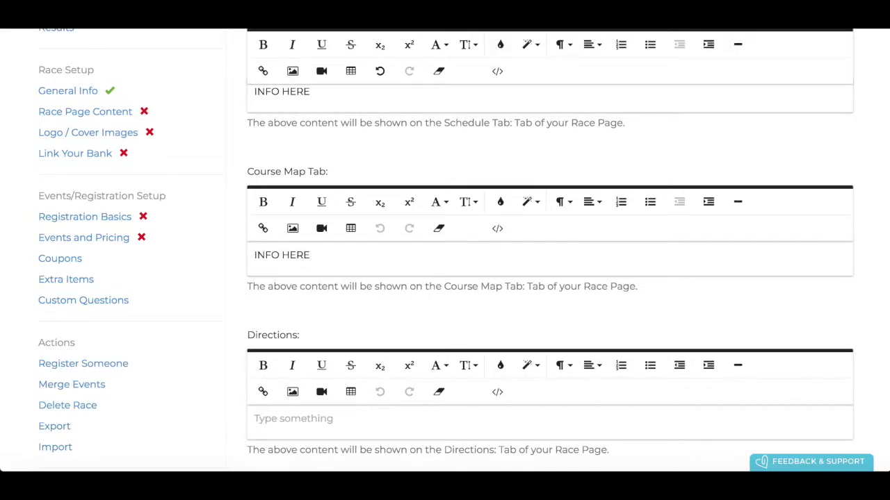
scroll(549, 278, down, 2)
Enter 'INFO HERE' in the Directions tab, correcting the typo
click(324, 273)
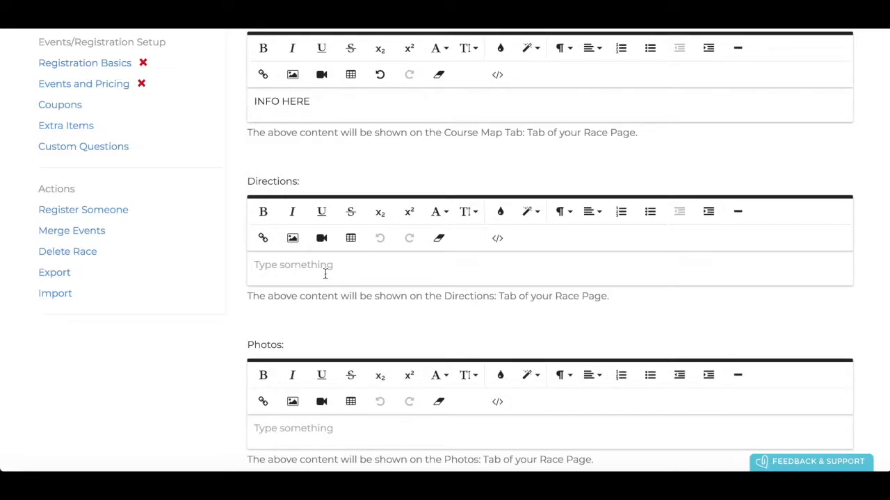
text(INFO HERE)
Enter 'INFO HERE' in the Photos tab and save the race page content
scroll(353, 272, down, 3)
click(314, 262)
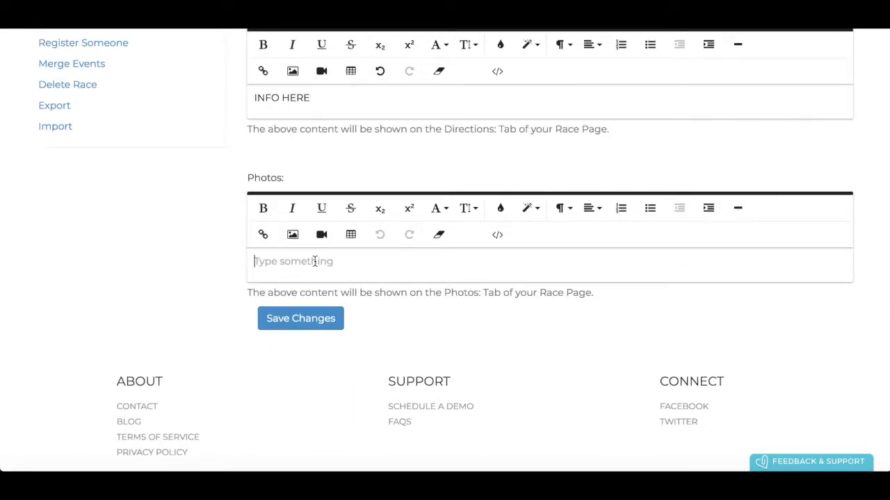
text(INFO HERE)
scroll(337, 236, down, 1)
scroll(338, 239, up, 2)
scroll(338, 236, down, 2)
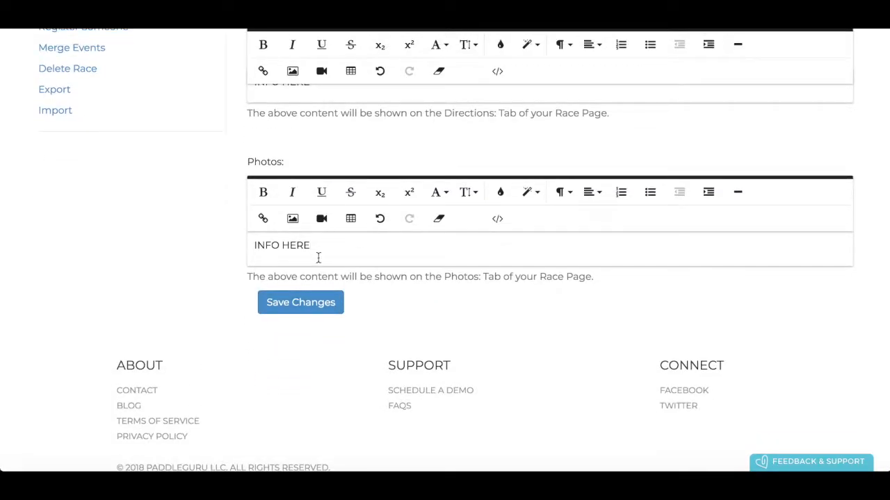
click(310, 308)
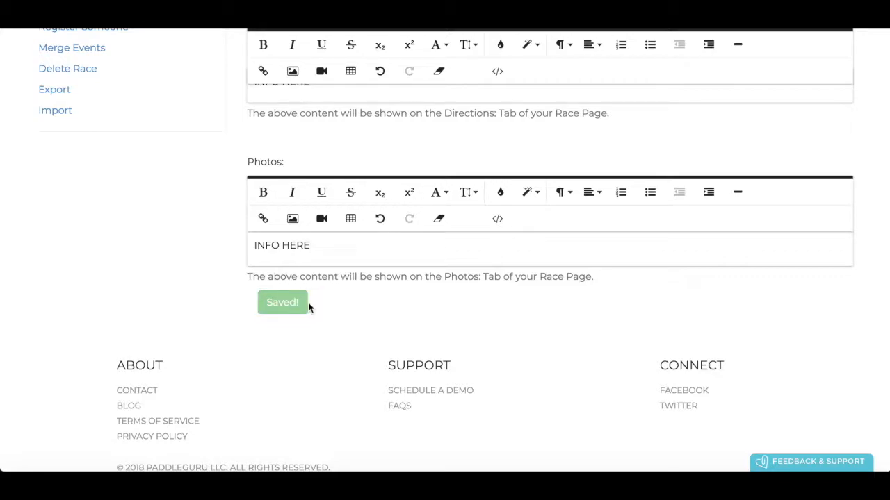
scroll(352, 195, up, 10)
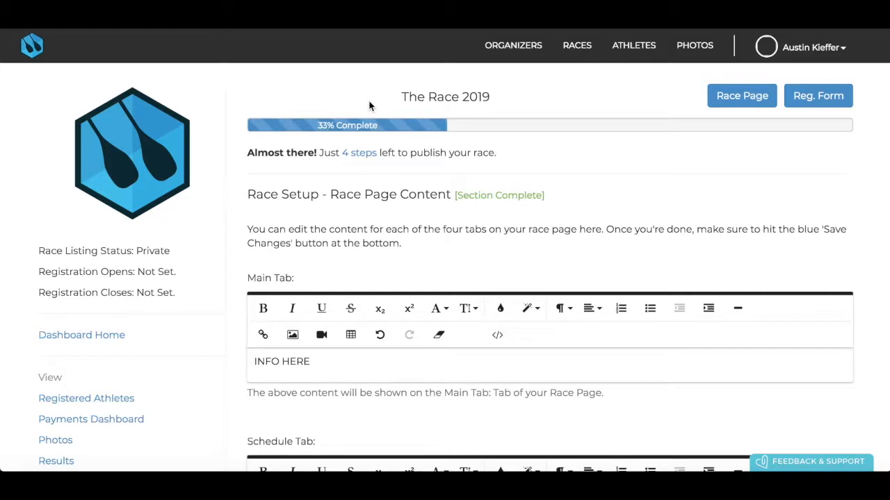
Upload the kayak racing photo as the race page's cover image
click(358, 159)
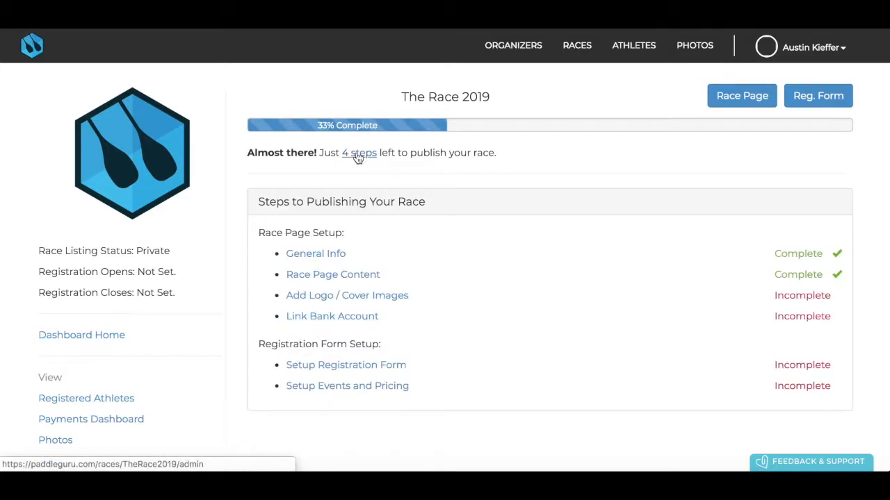
scroll(341, 260, down, 1)
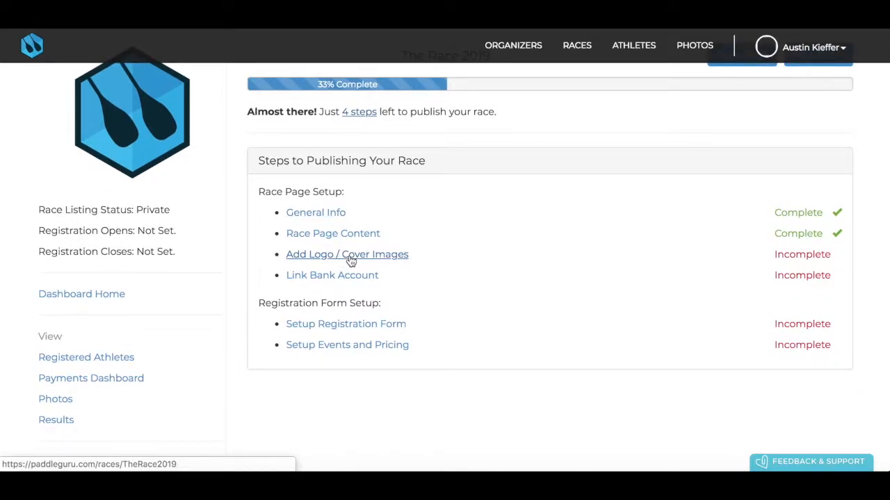
click(351, 258)
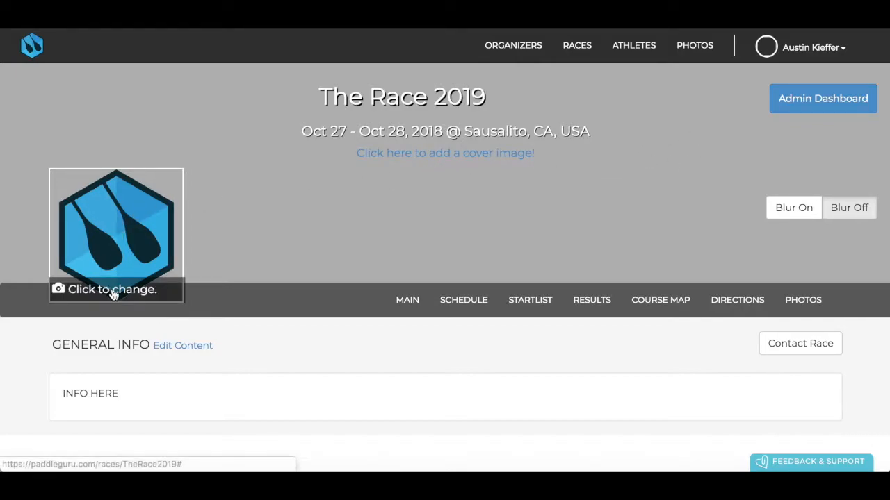
click(438, 156)
click(285, 106)
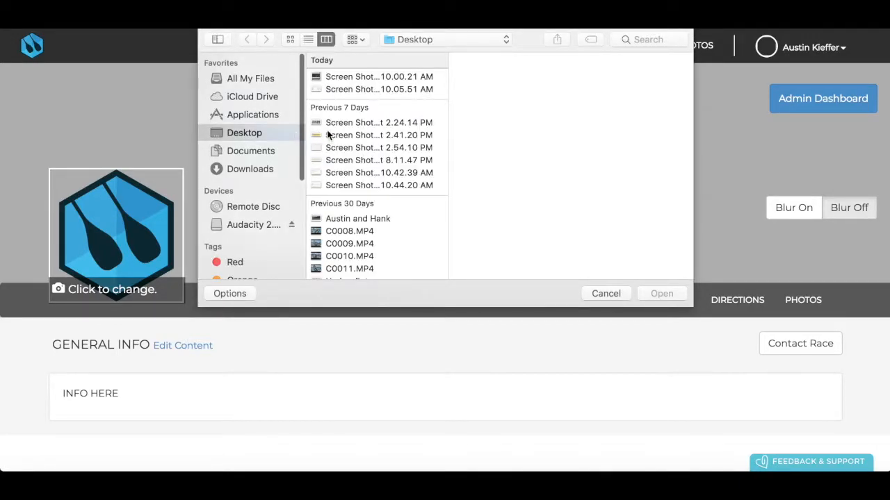
scroll(338, 136, down, 2)
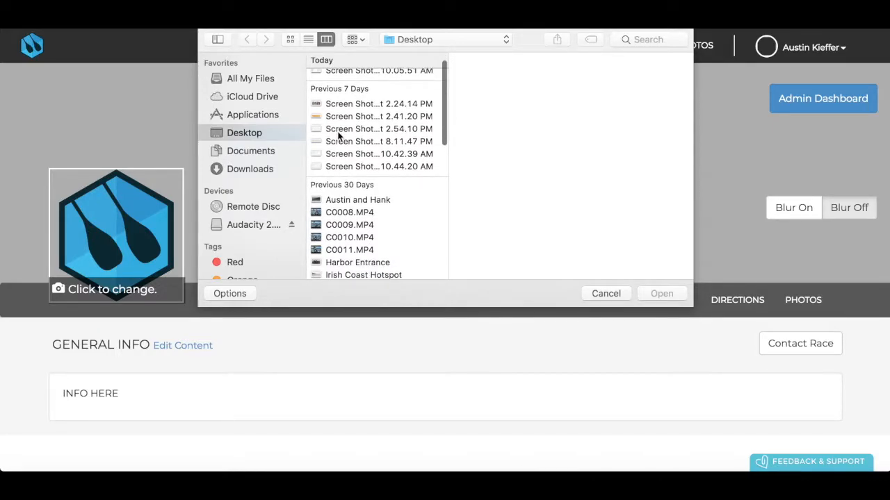
scroll(411, 149, down, 5)
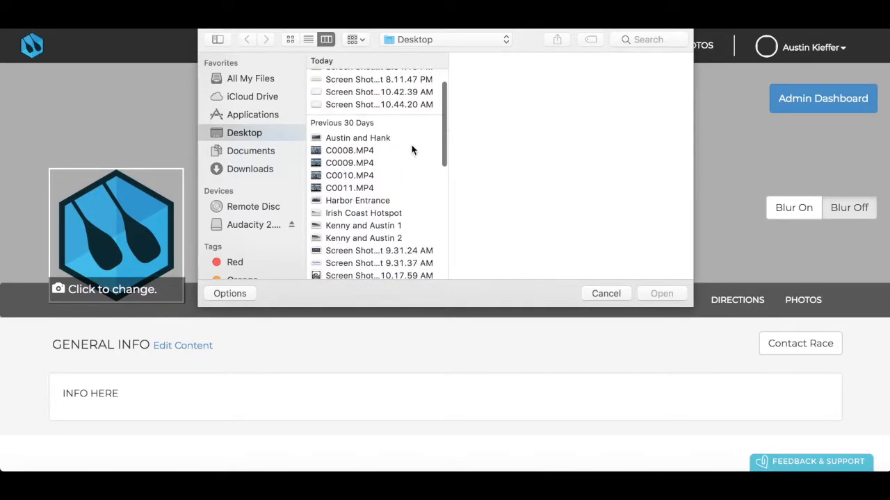
scroll(412, 149, down, 2)
click(364, 211)
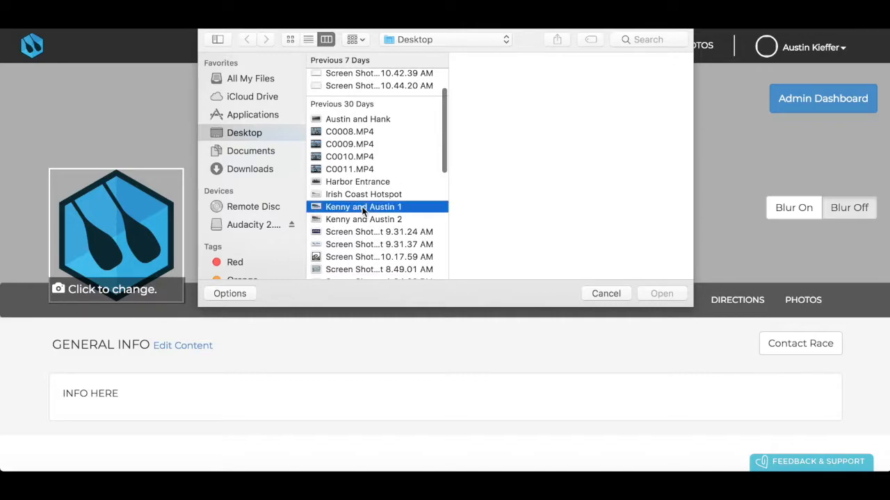
click(663, 293)
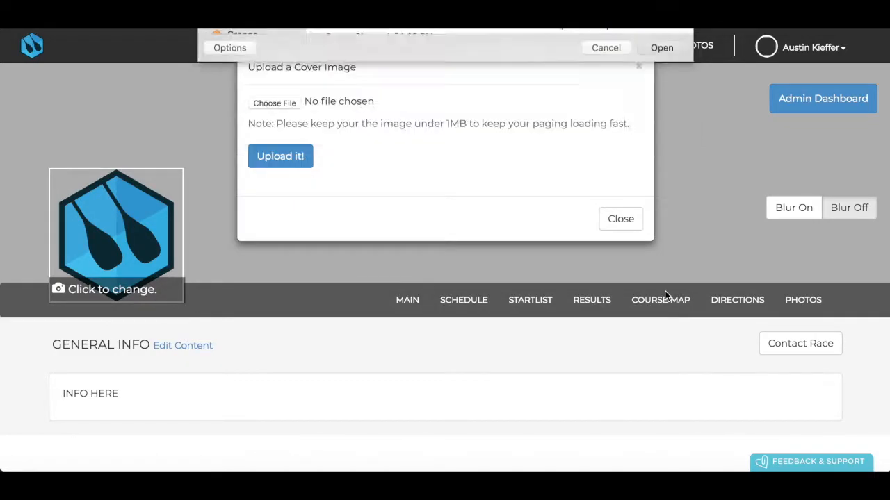
click(294, 157)
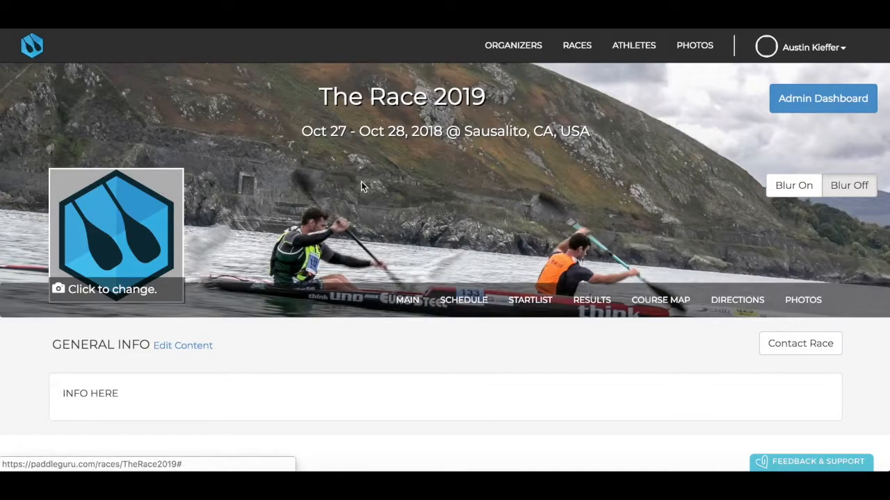
Replace the race logo with the harbour paddling photo
click(101, 299)
click(279, 104)
scroll(374, 209, down, 3)
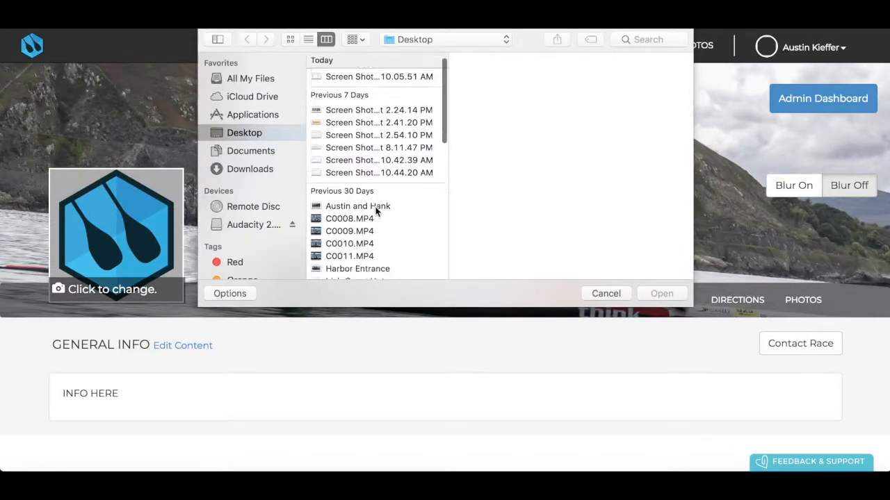
click(373, 159)
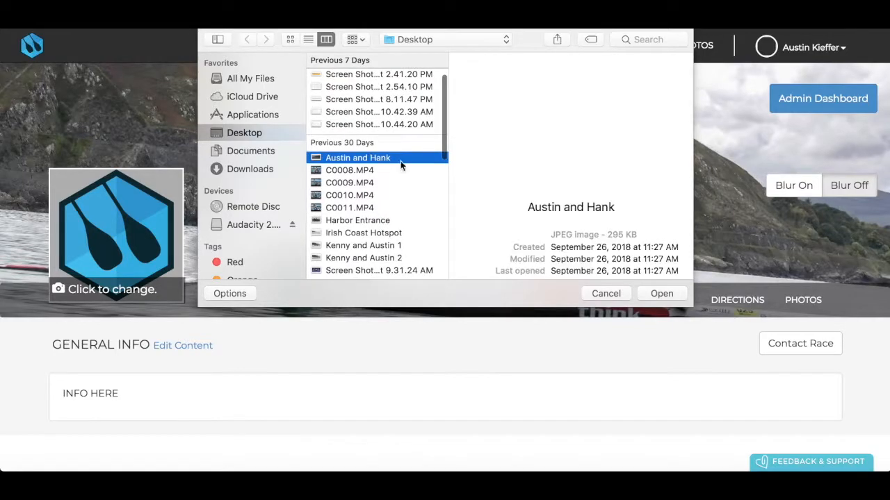
click(659, 294)
click(294, 159)
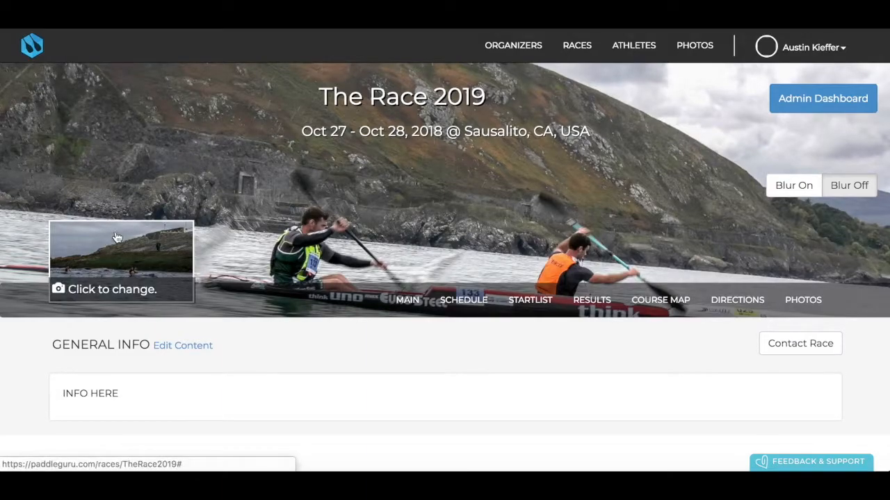
Return to the race dashboard, view the bank account step, and review the three remaining steps
click(835, 106)
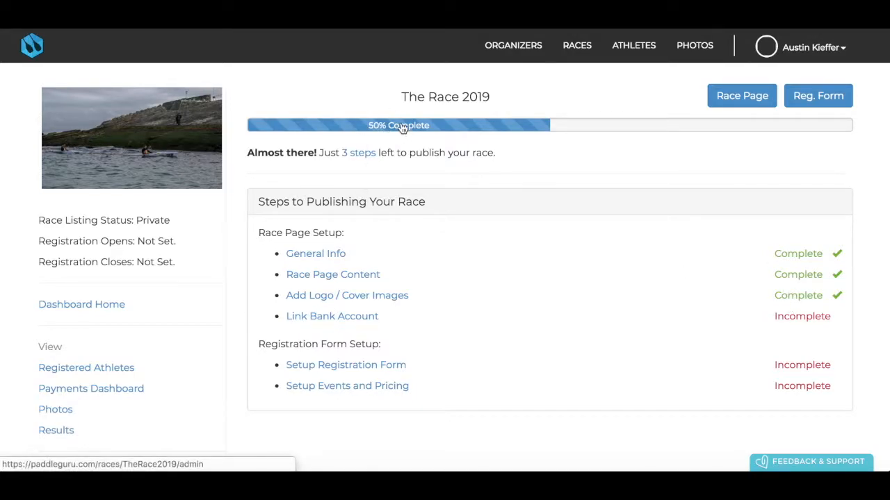
scroll(397, 197, down, 2)
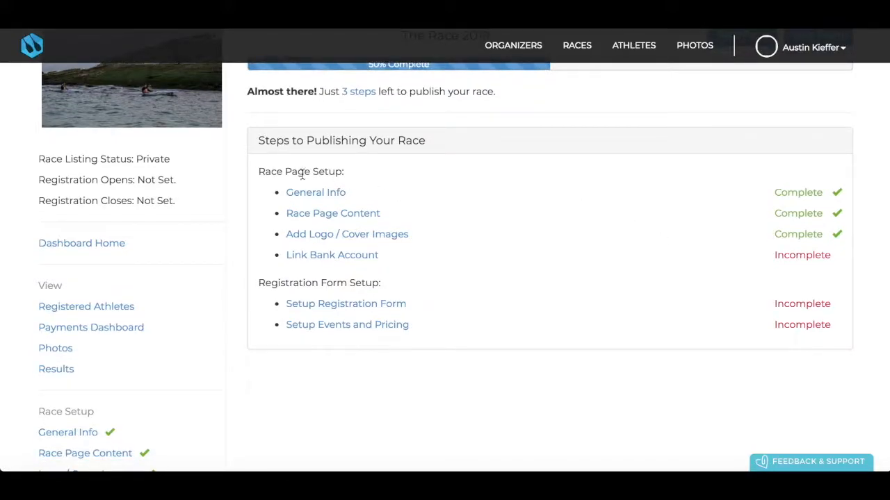
click(332, 255)
scroll(341, 257, down, 5)
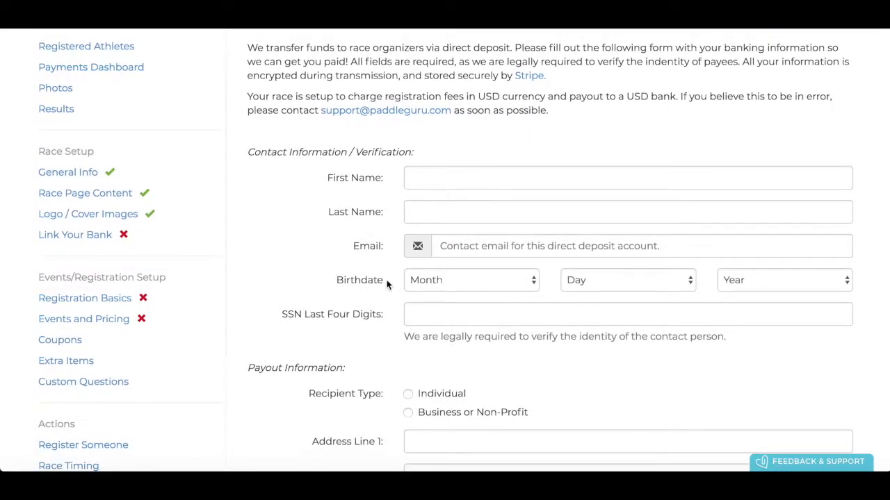
scroll(388, 248, down, 3)
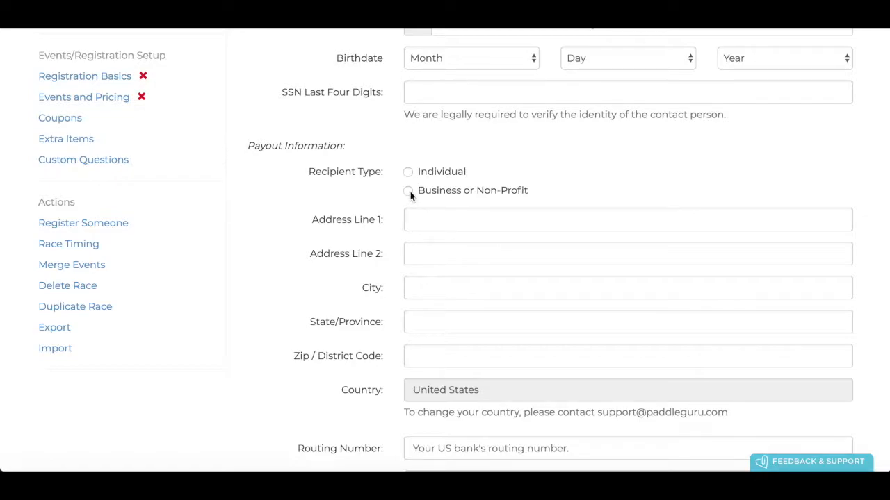
scroll(410, 196, down, 3)
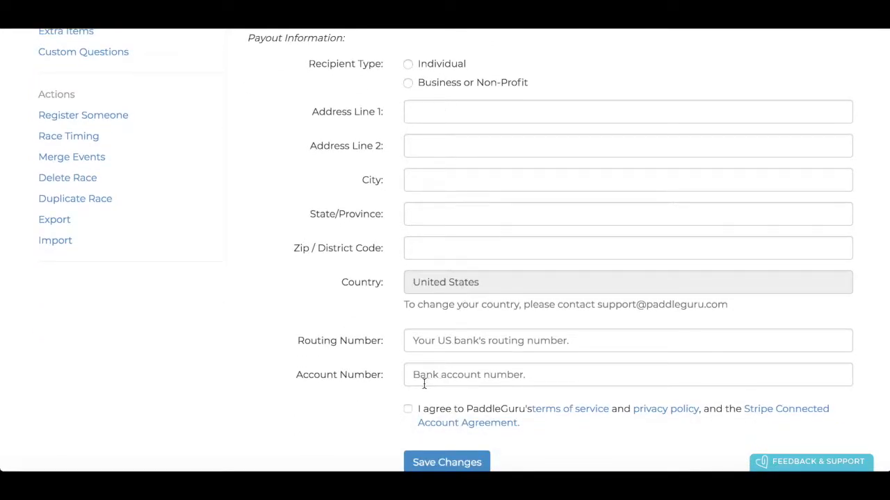
scroll(433, 96, up, 10)
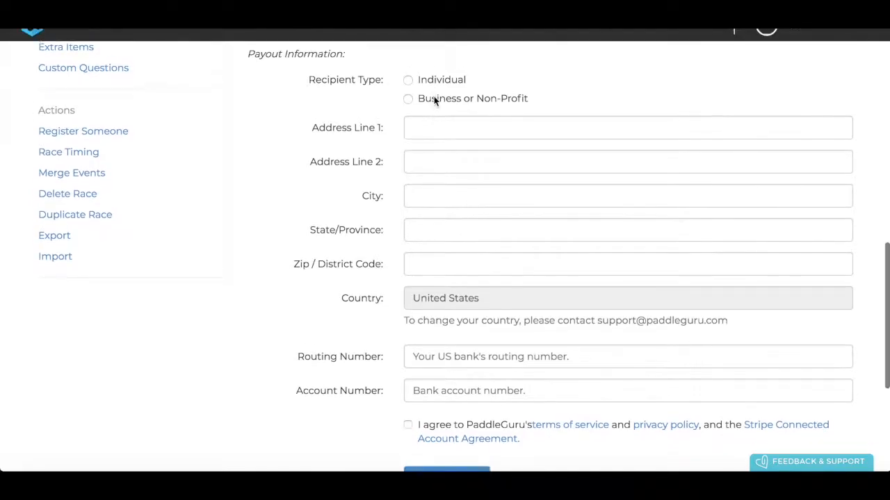
scroll(434, 101, up, 3)
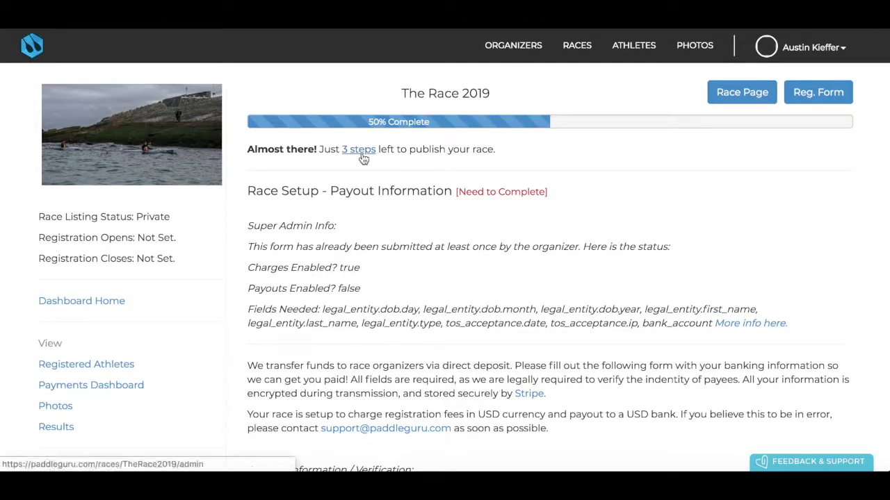
scroll(419, 234, down, 2)
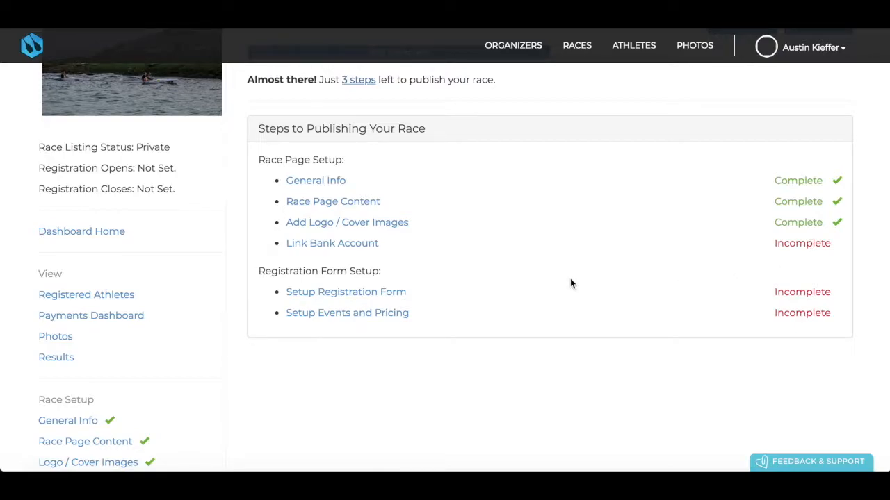
scroll(570, 282, down, 1)
scroll(381, 180, down, 1)
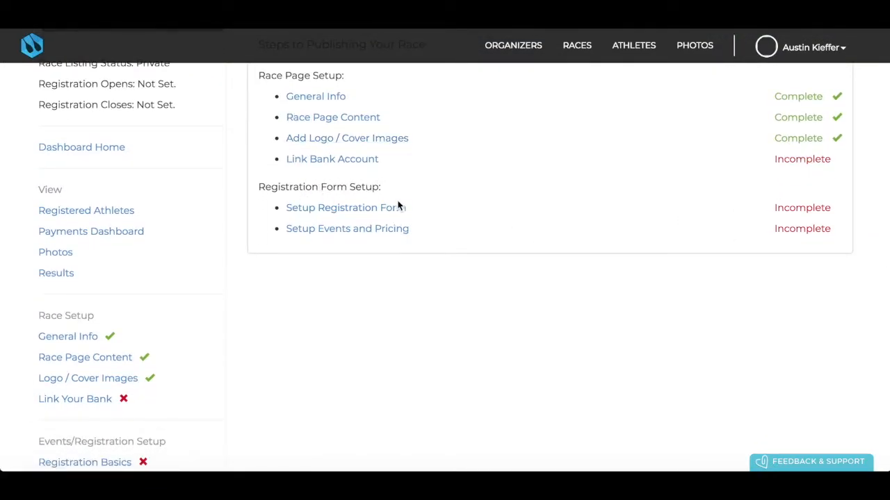
Open the registration form setup and leave Shirt Size set to No
click(359, 216)
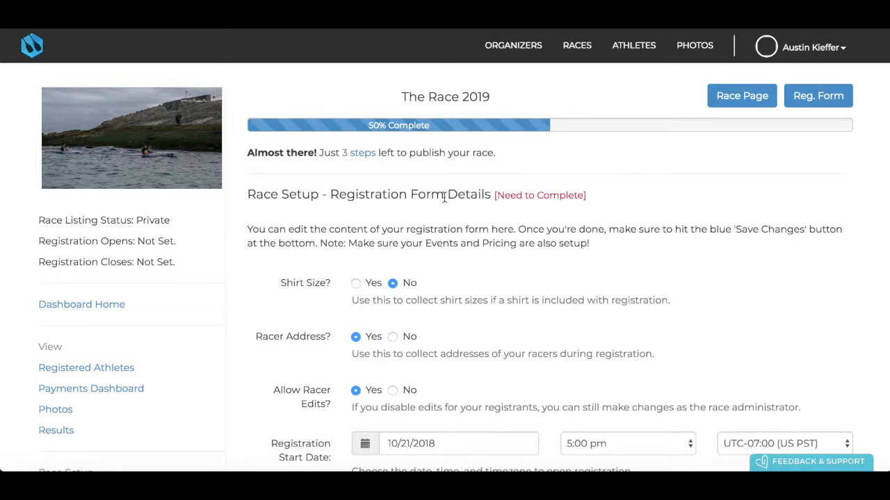
scroll(444, 198, down, 2)
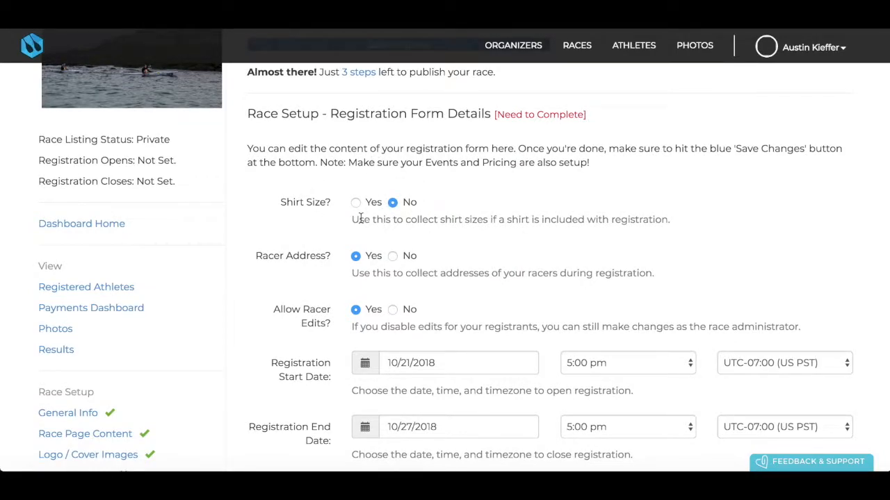
scroll(373, 145, down, 1)
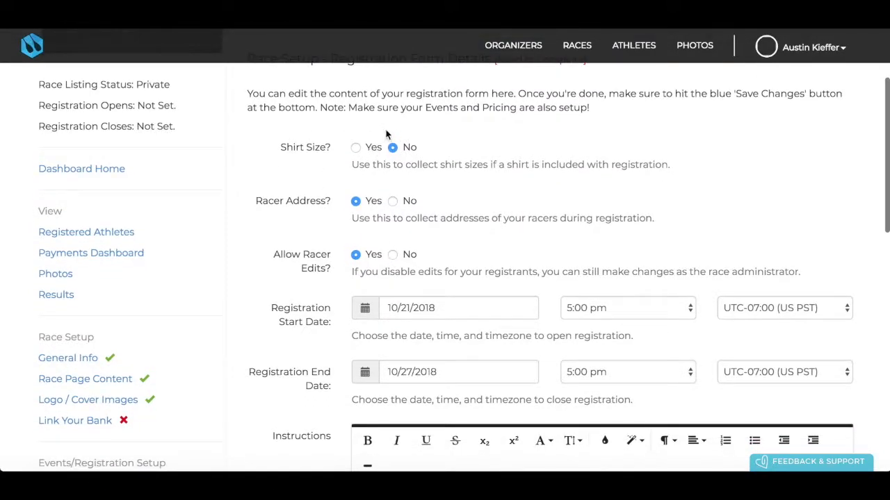
click(355, 147)
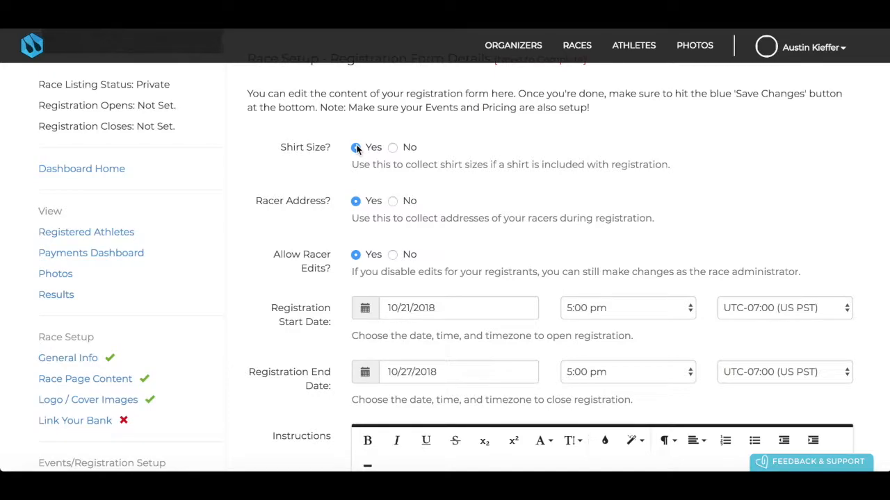
click(393, 147)
click(356, 147)
click(393, 148)
scroll(463, 147, down, 2)
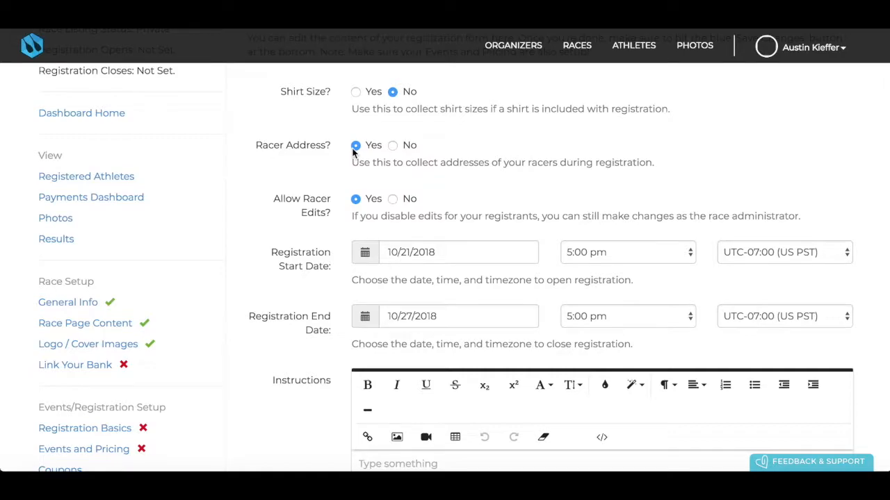
Set Racer Address to No and keep Allow Racer Edits on Yes
click(394, 147)
scroll(394, 145, down, 2)
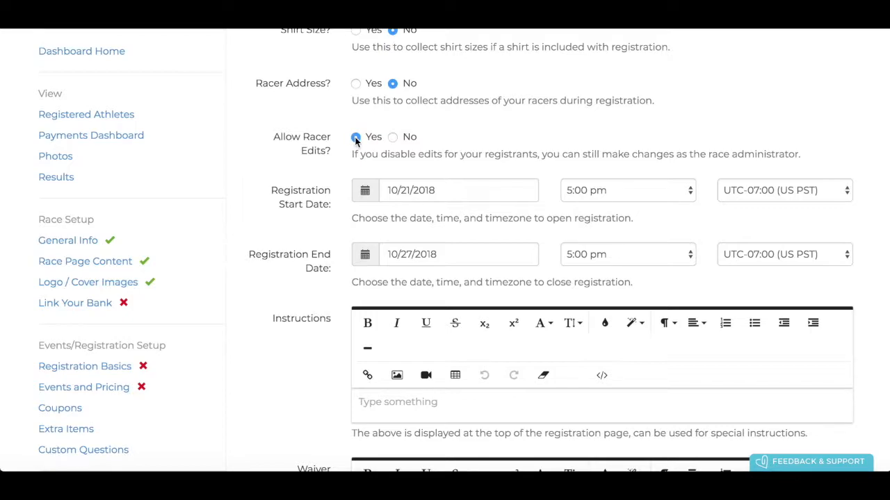
click(392, 137)
scroll(418, 122, down, 1)
click(355, 120)
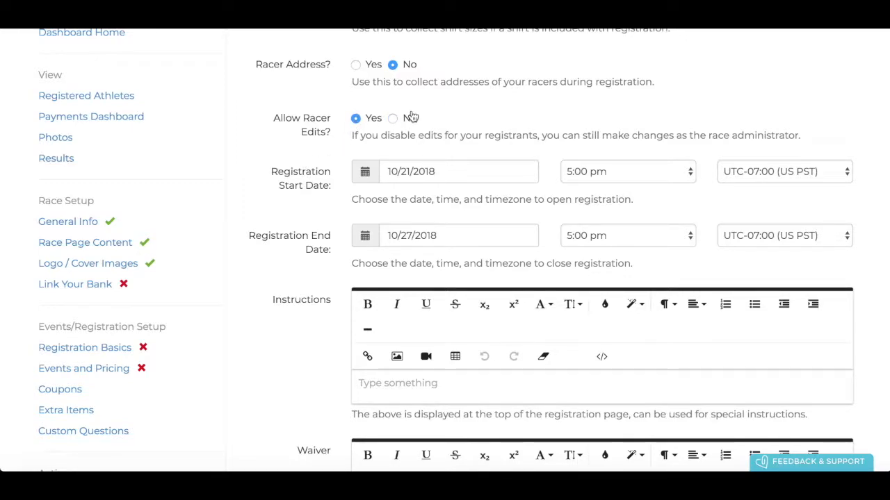
scroll(409, 117, down, 1)
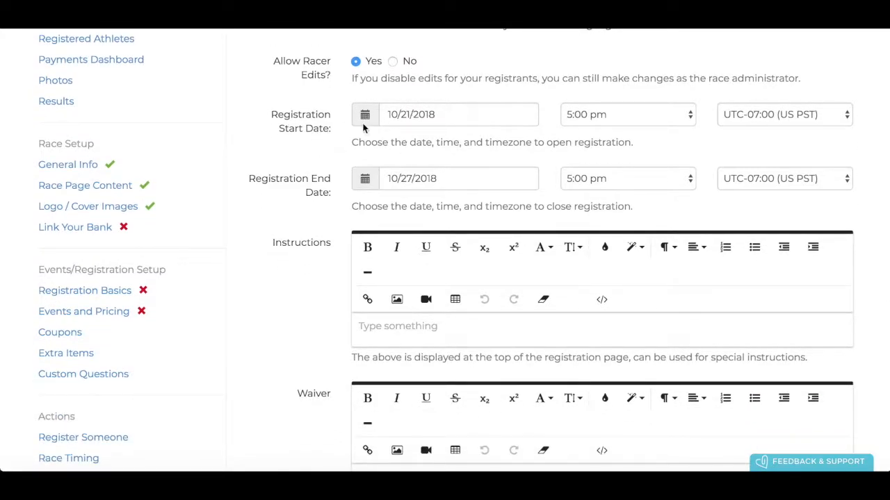
scroll(456, 118, down, 1)
scroll(457, 117, up, 1)
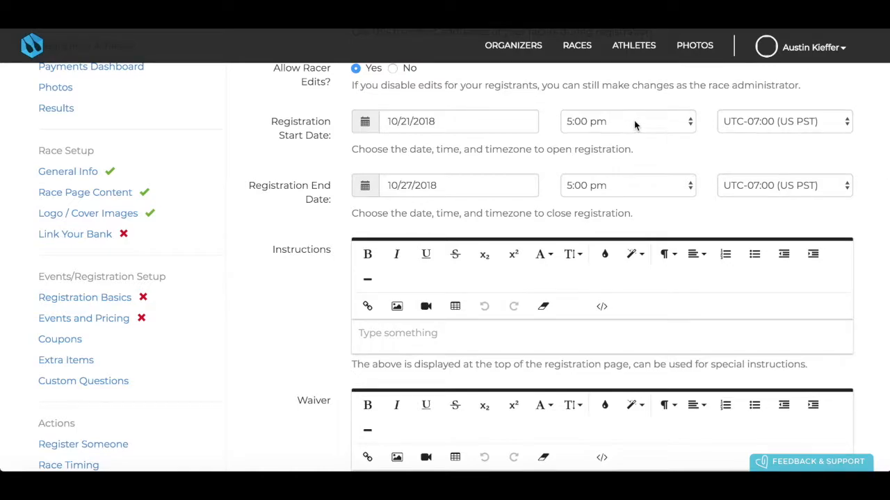
click(634, 122)
click(601, 122)
click(503, 121)
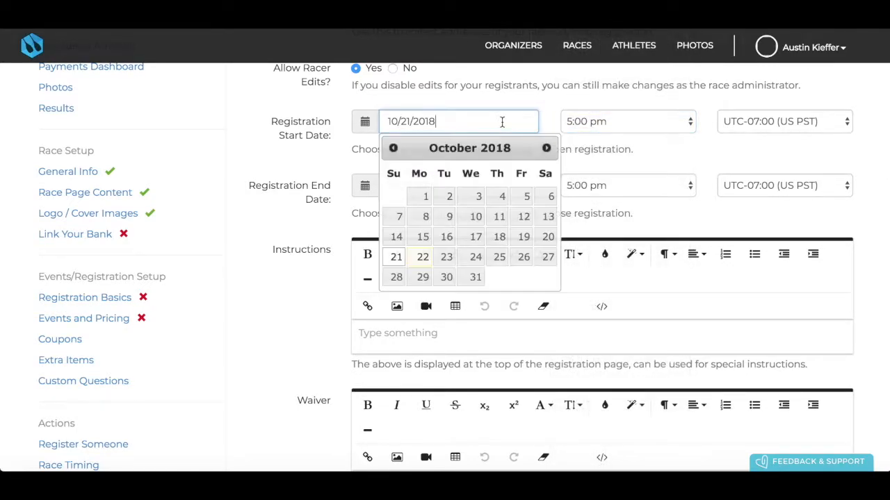
click(617, 122)
click(798, 121)
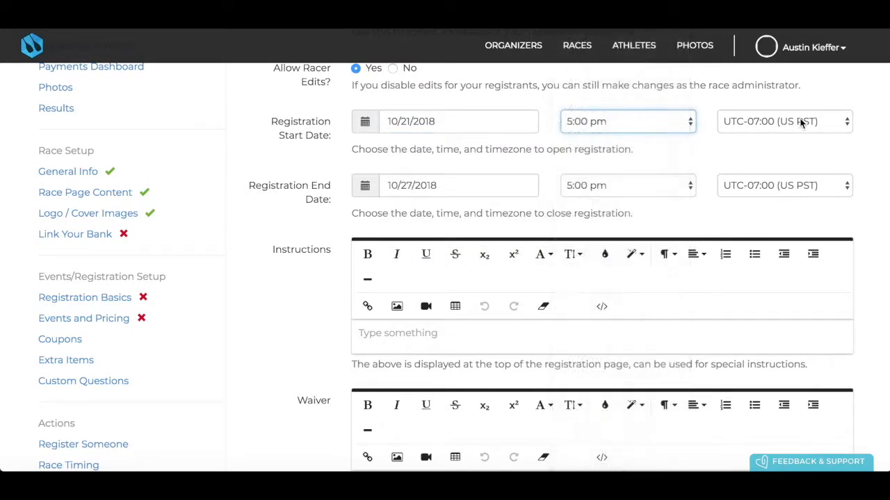
click(800, 121)
click(691, 110)
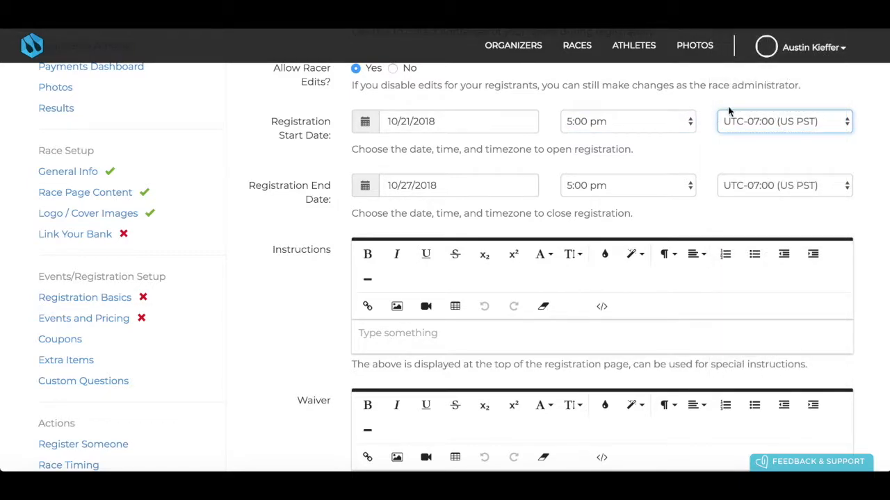
click(767, 123)
click(696, 104)
scroll(515, 146, down, 1)
click(467, 154)
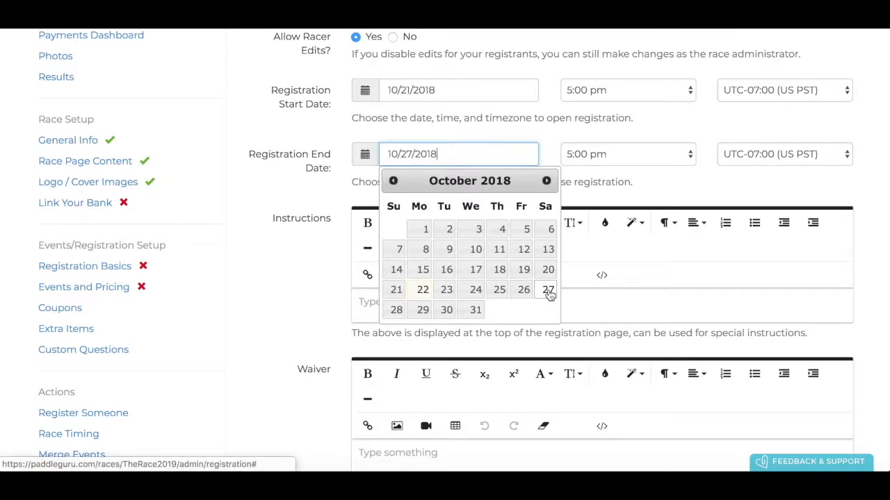
click(646, 155)
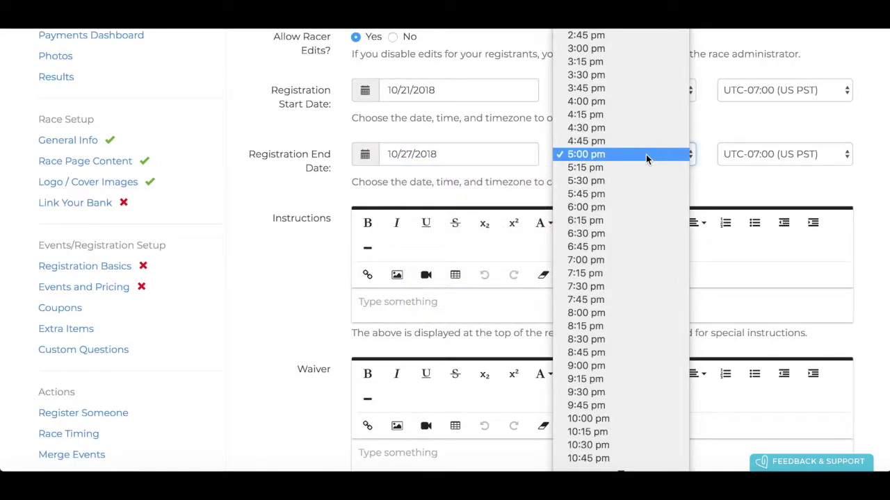
click(765, 164)
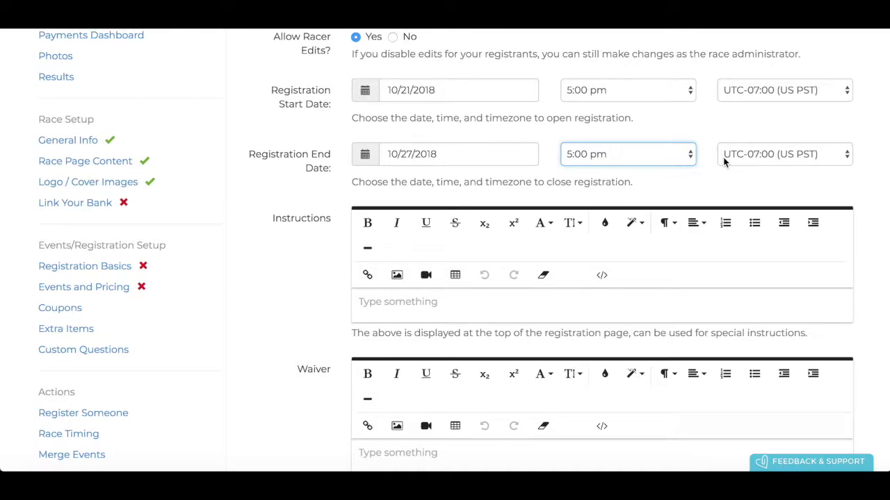
scroll(503, 174, down, 2)
click(407, 180)
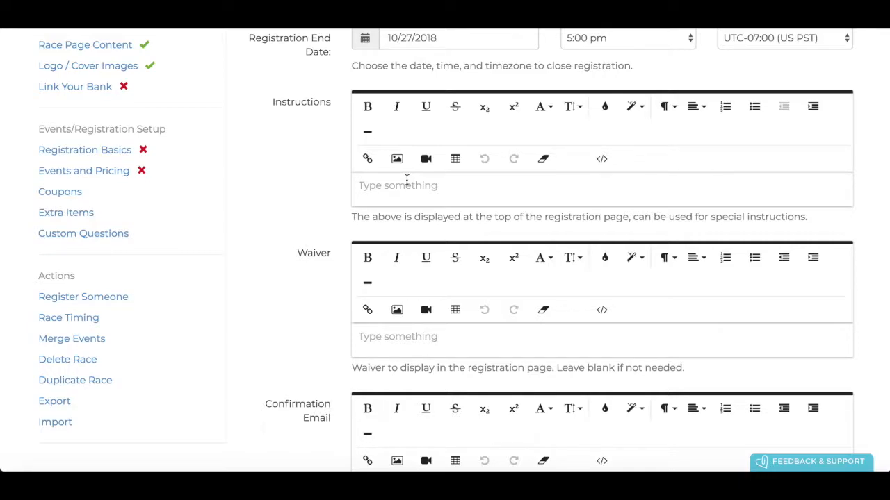
Enter 'DIRECTIONS TO REGISTER' as the instructions and 'BE SAFE' as the waiver text
text(DIRECTIONS TO REGISTER)
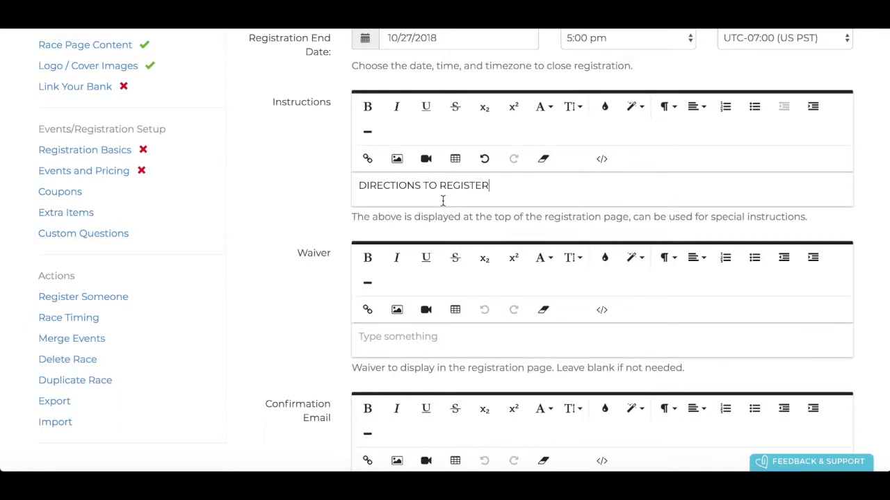
click(415, 349)
text(BE S)
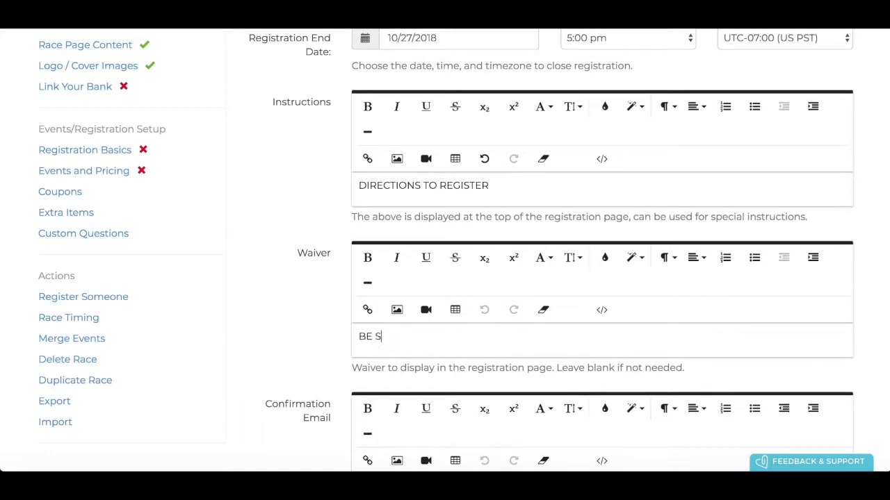
text(AVE)
key(BackSpace)
key(BackSpace)
text(FER)
key(BackSpace)
Set the confirmation email message to 'YOU DID IT!' and save the registration form
scroll(422, 366, down, 2)
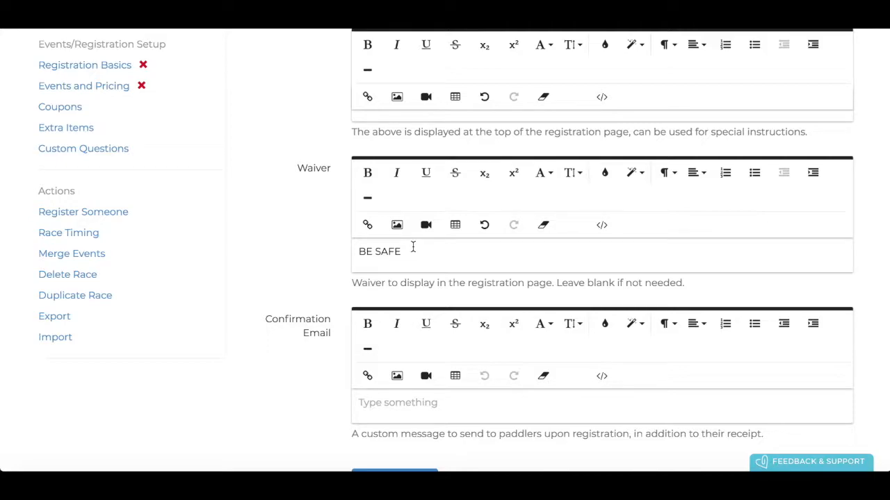
scroll(406, 309, down, 1)
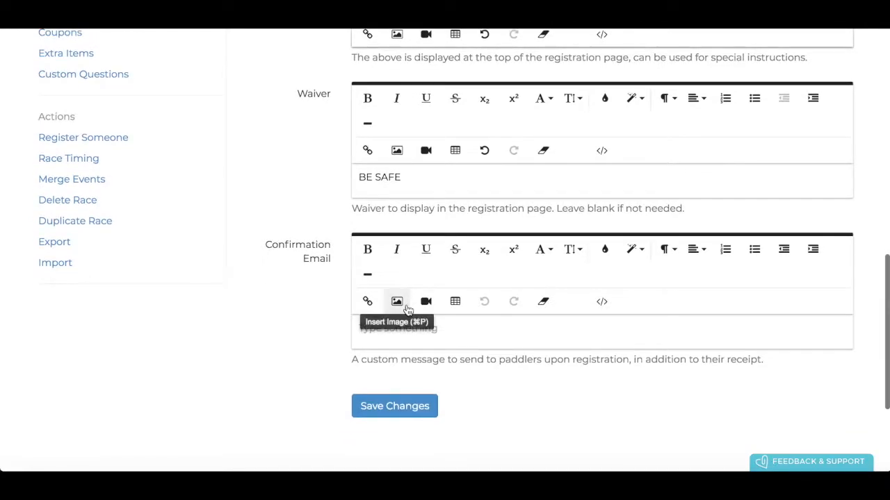
click(399, 337)
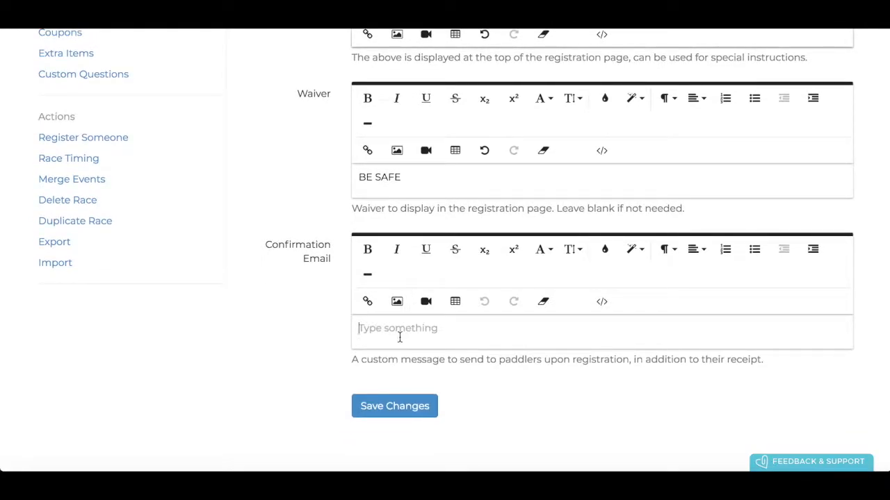
text(YOU IDD)
key(BackSpace)
key(BackSpace)
key(BackSpace)
text(DID IT!)
click(406, 408)
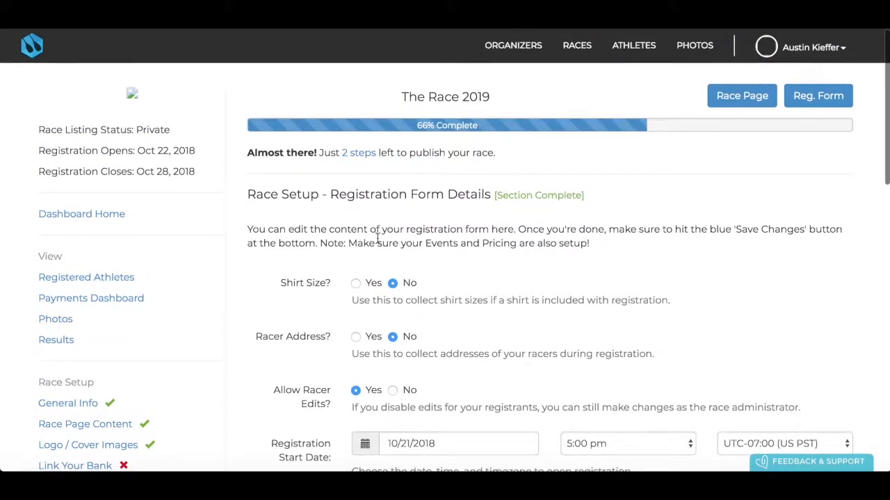
Open the events and pricing setup, leaving no maximum fee for multi-event racers
click(358, 155)
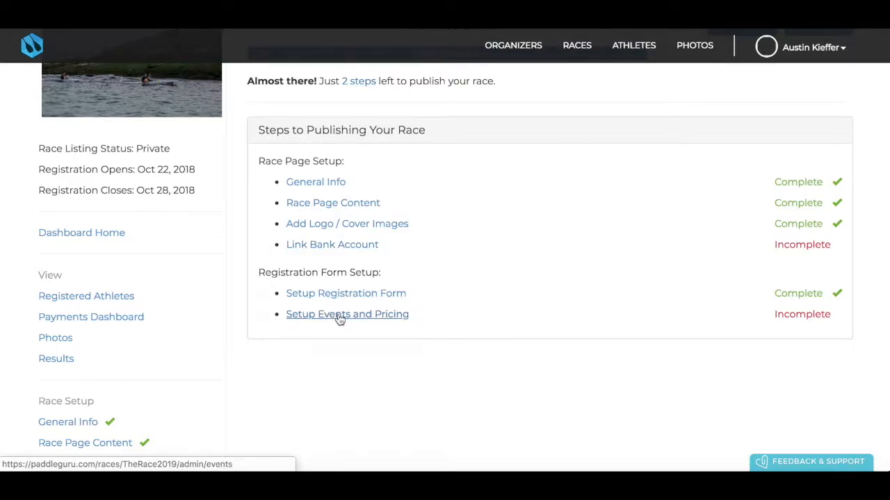
click(340, 317)
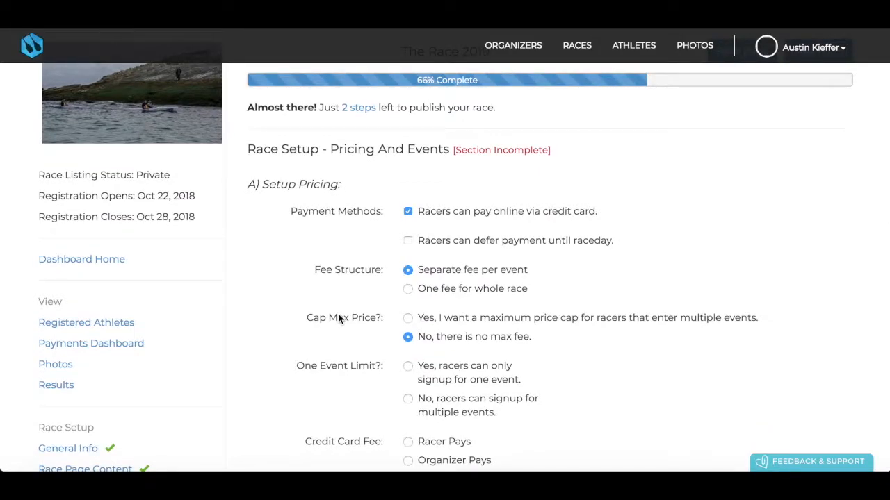
scroll(340, 318, down, 2)
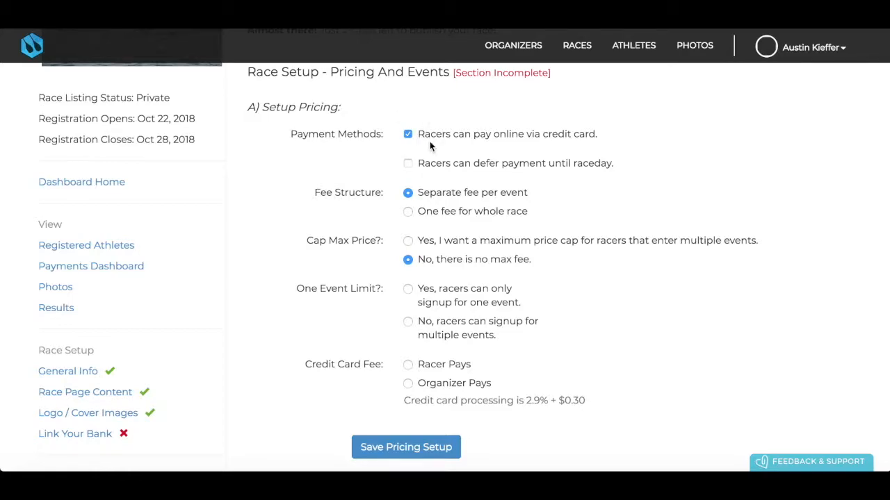
scroll(430, 142, down, 1)
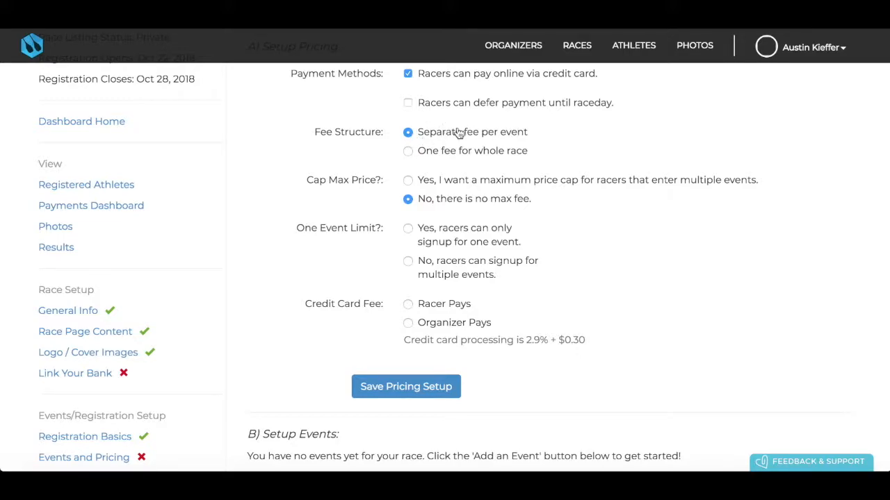
scroll(458, 134, down, 1)
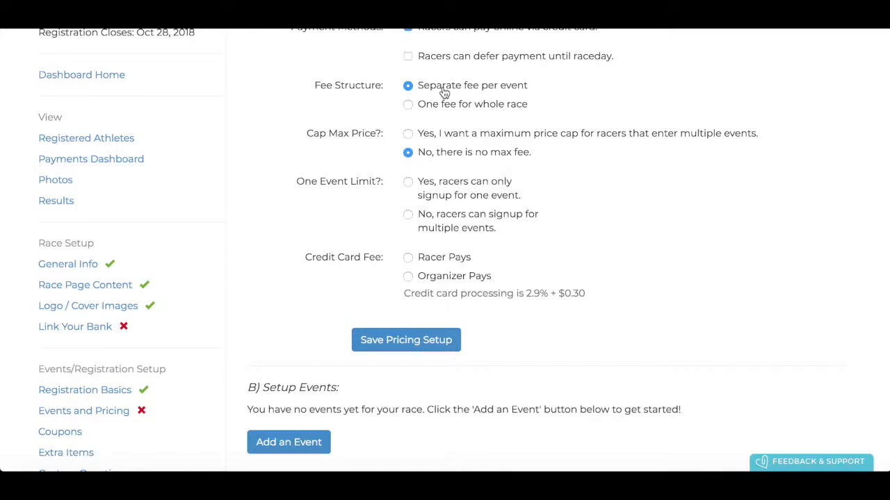
click(409, 134)
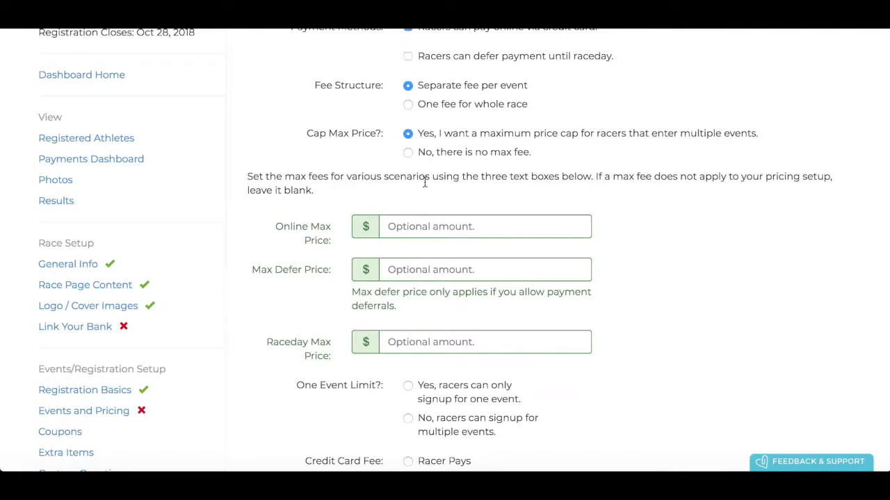
click(409, 154)
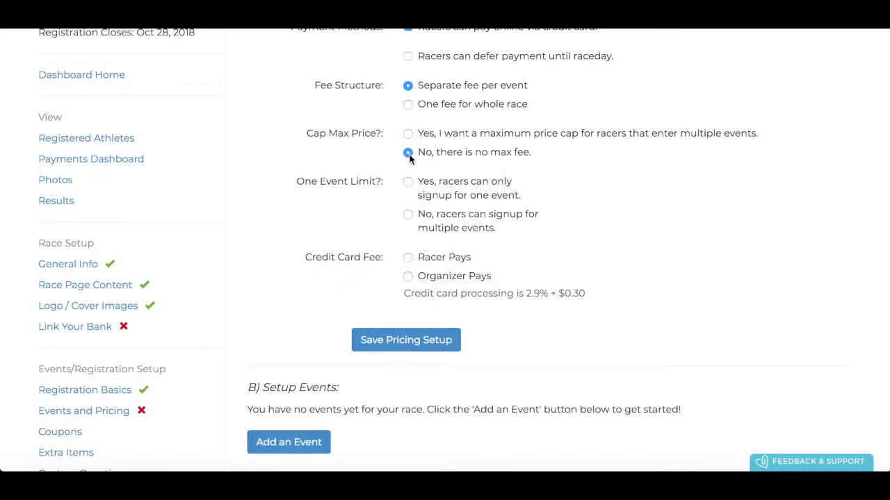
scroll(414, 161, down, 1)
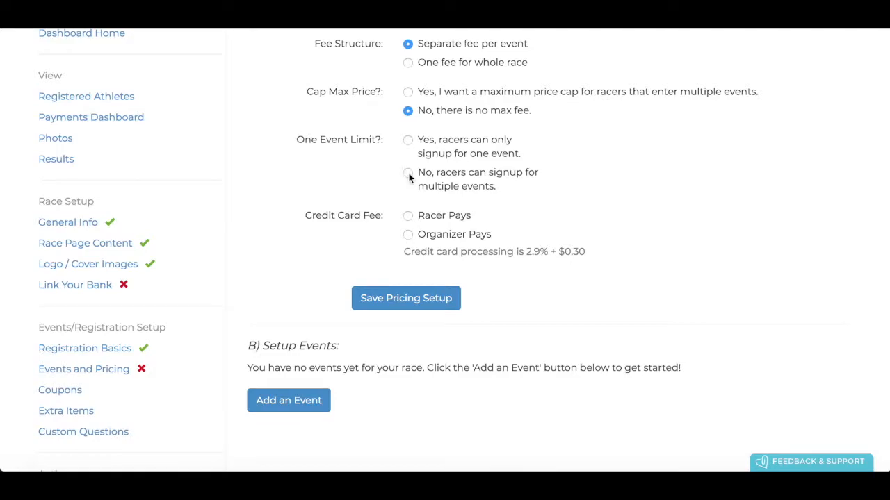
Allow racers to sign up for multiple events, set Credit Card Fee to Racer Pays, and add an event
click(408, 173)
scroll(411, 141, down, 1)
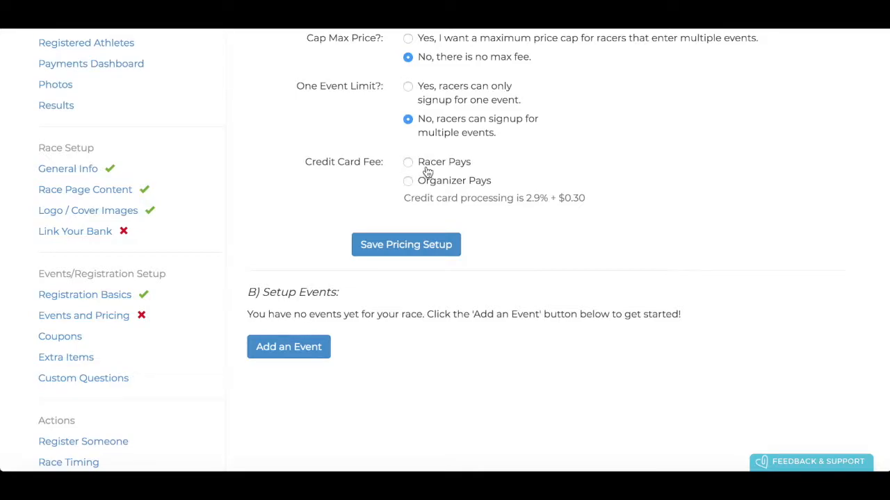
click(427, 170)
scroll(403, 239, up, 1)
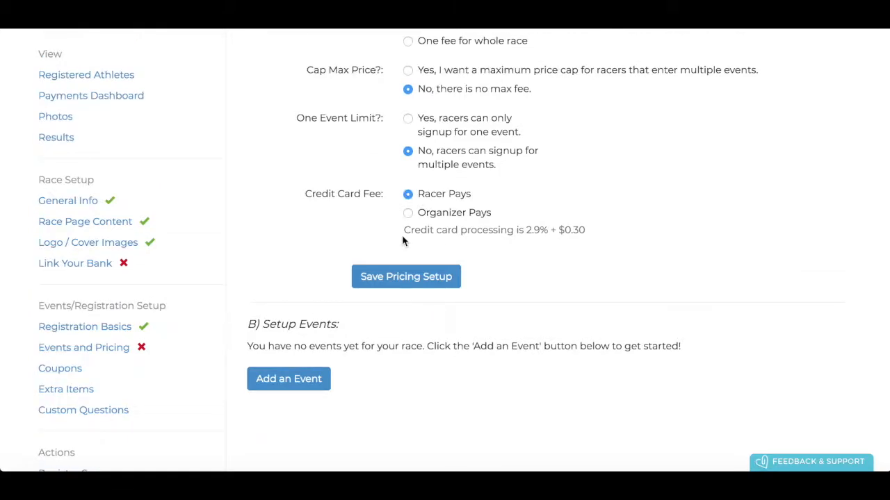
scroll(403, 240, down, 1)
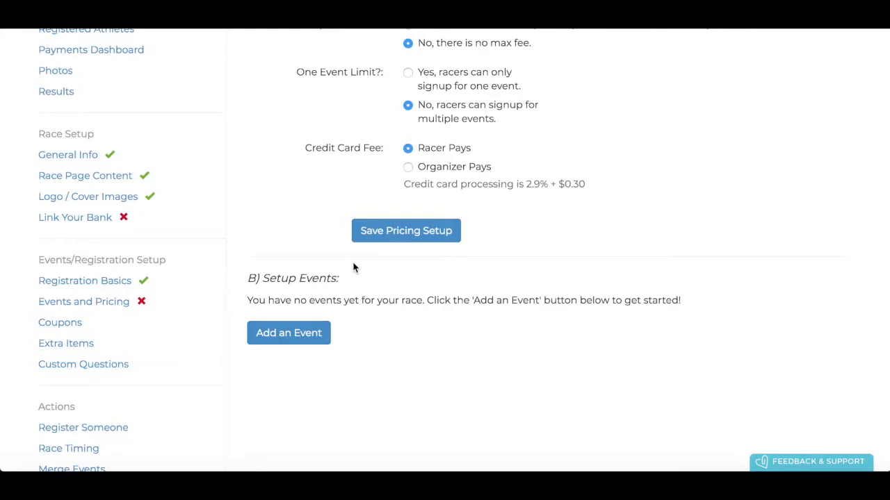
click(290, 333)
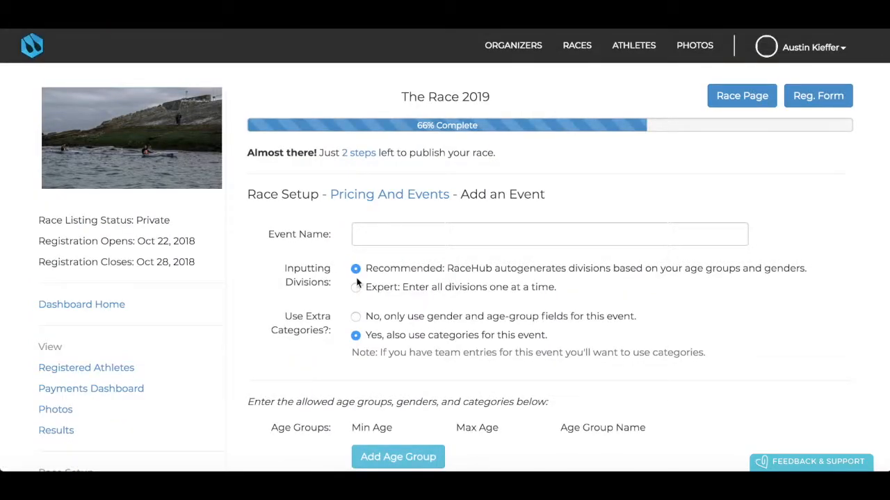
Name the new event '5km' and scroll down through the event form
click(377, 239)
text(5k)
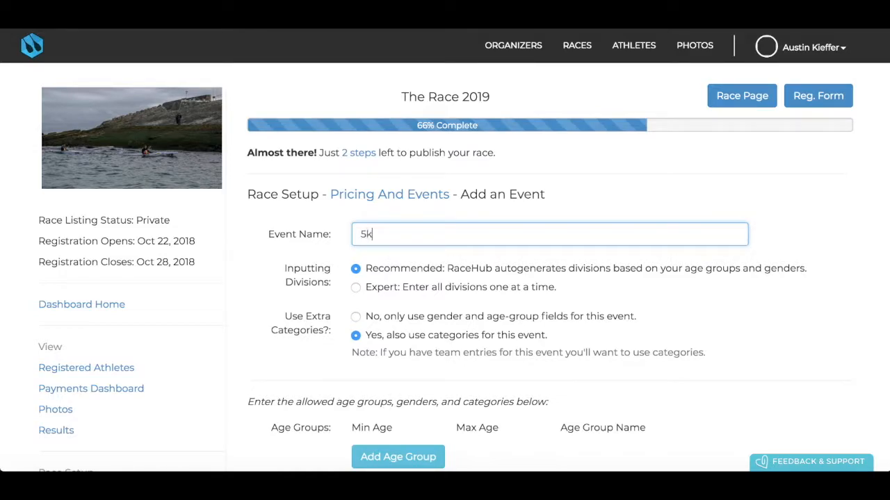
text(m)
scroll(381, 274, down, 1)
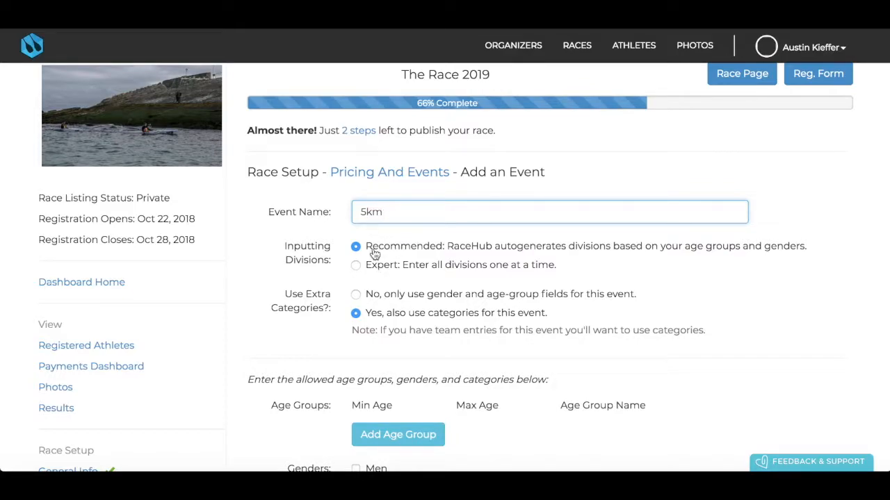
scroll(388, 254, down, 2)
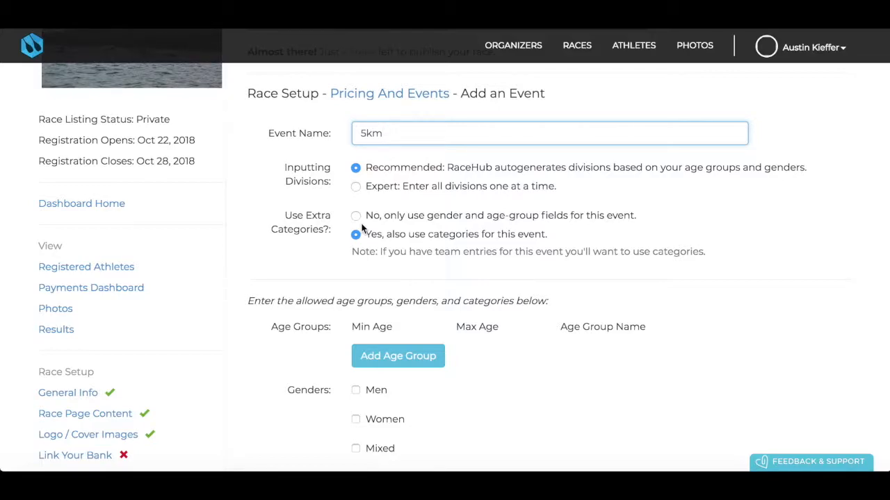
scroll(362, 233, down, 1)
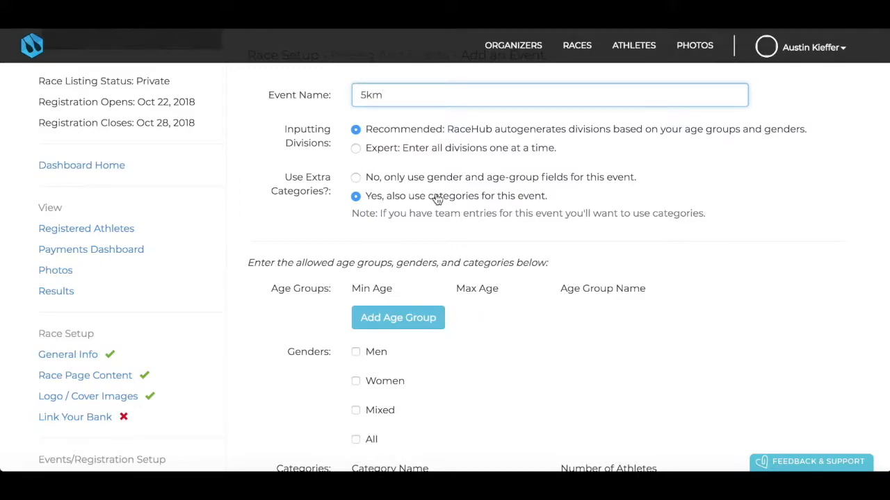
scroll(437, 199, down, 2)
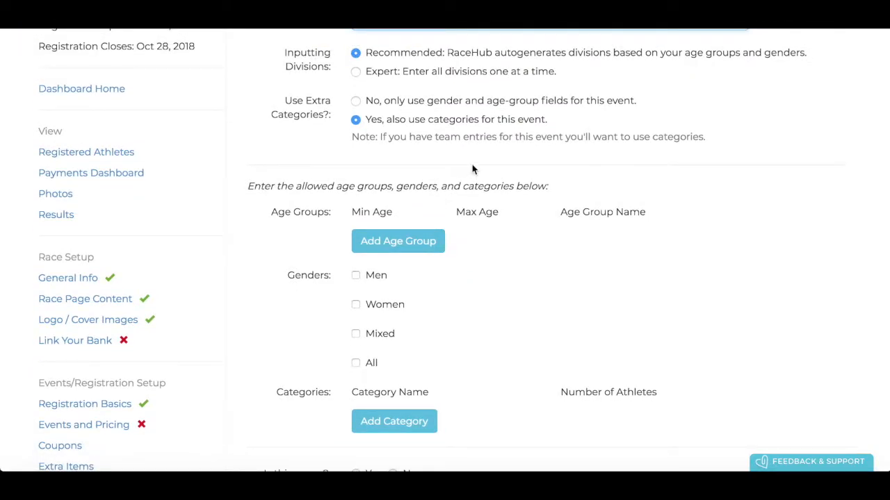
scroll(473, 169, down, 1)
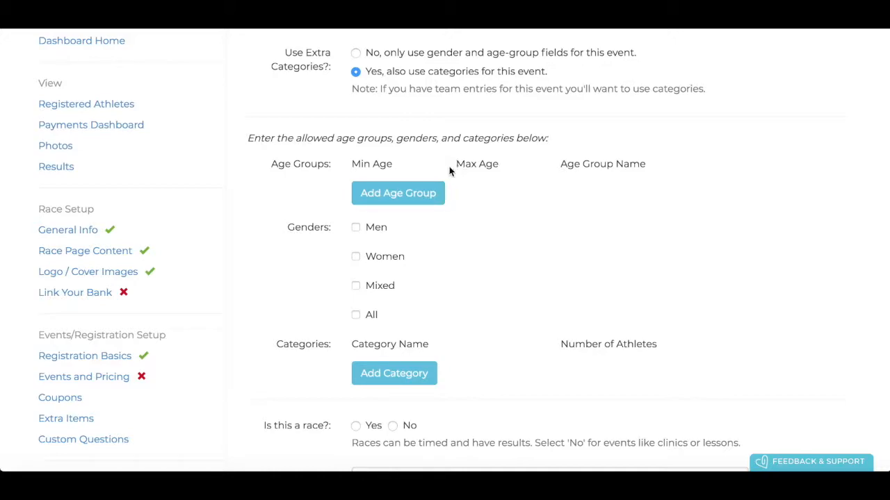
Add a Junior age group for ages 1 to 18
click(411, 194)
click(393, 192)
text(1)
click(487, 194)
text(18)
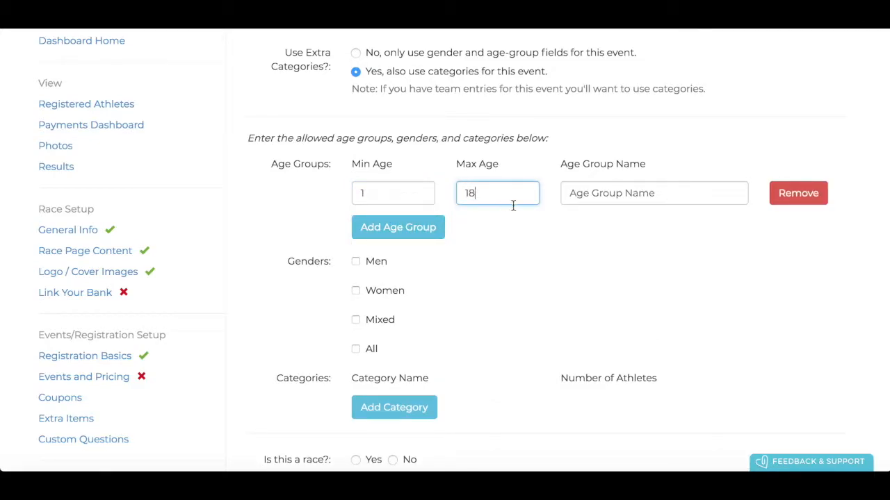
click(591, 194)
text(Junior)
Add an Open age group for ages 19 to 100 and tick the Men and Women genders
click(413, 229)
click(390, 229)
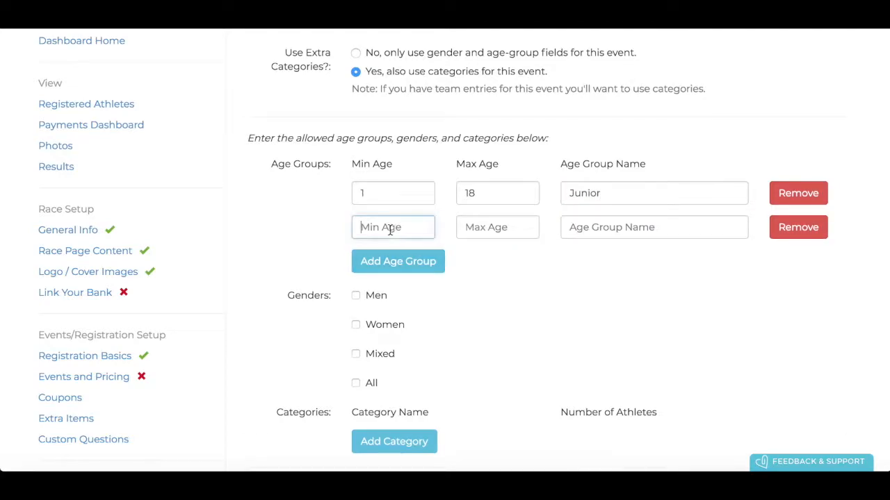
text(19)
click(481, 225)
text(100)
click(593, 229)
text(Open)
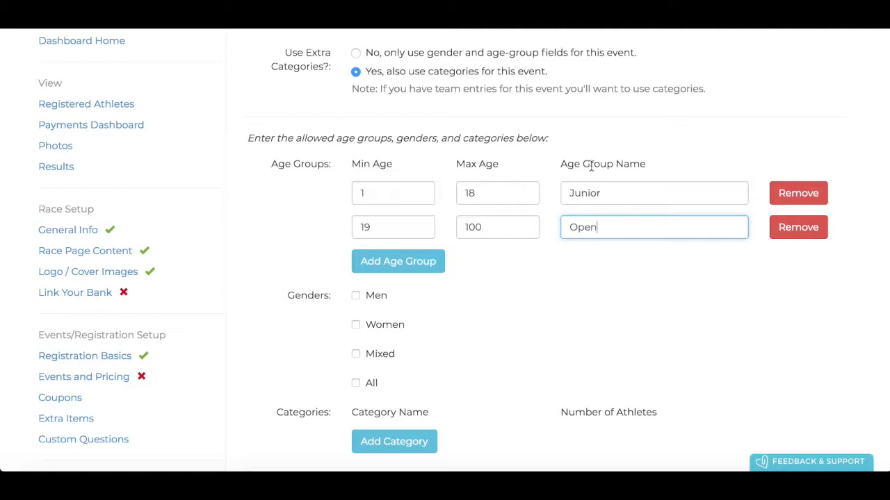
scroll(590, 218, down, 1)
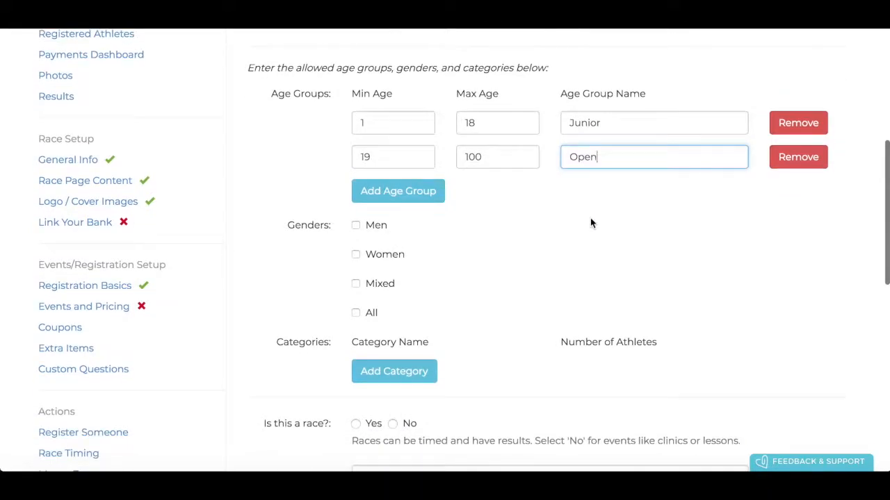
scroll(490, 205, down, 1)
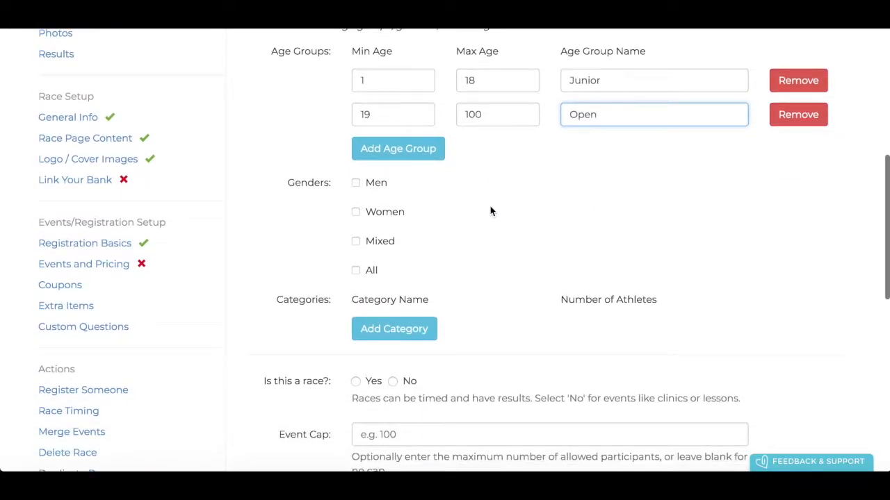
click(356, 183)
click(355, 212)
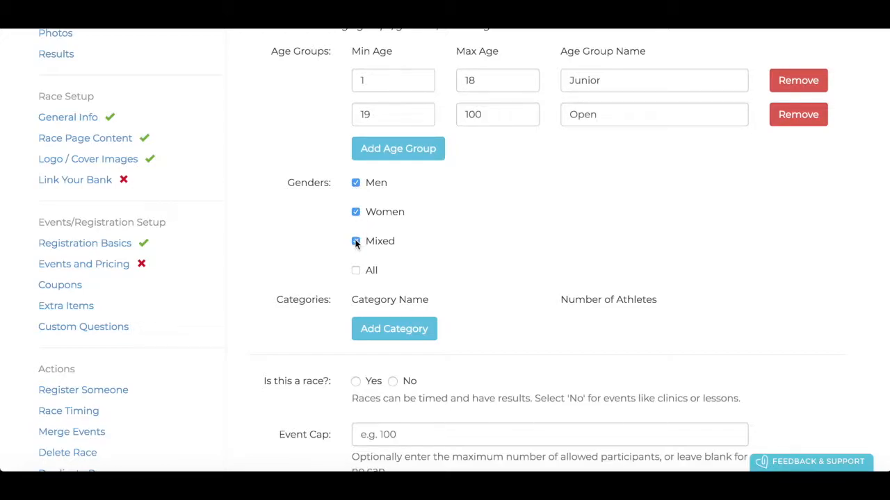
scroll(449, 195, down, 2)
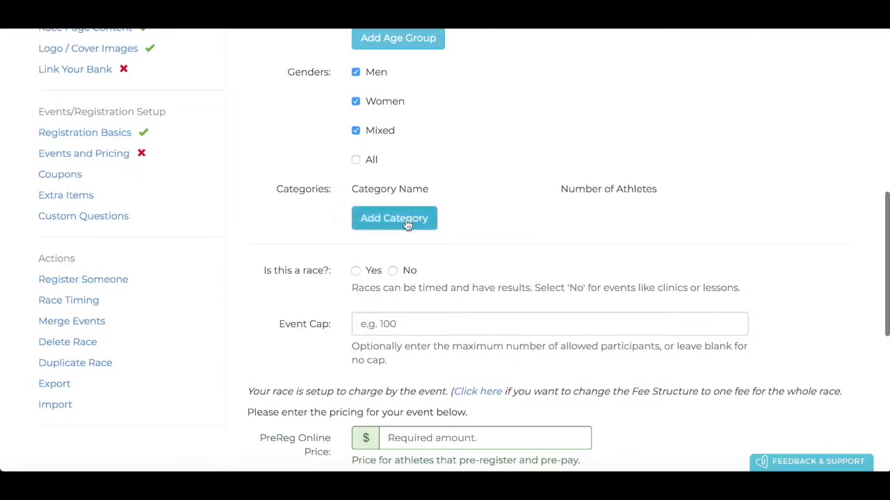
Add the one-athlete categories SUP, OC-1 and Surfski
click(405, 219)
click(404, 217)
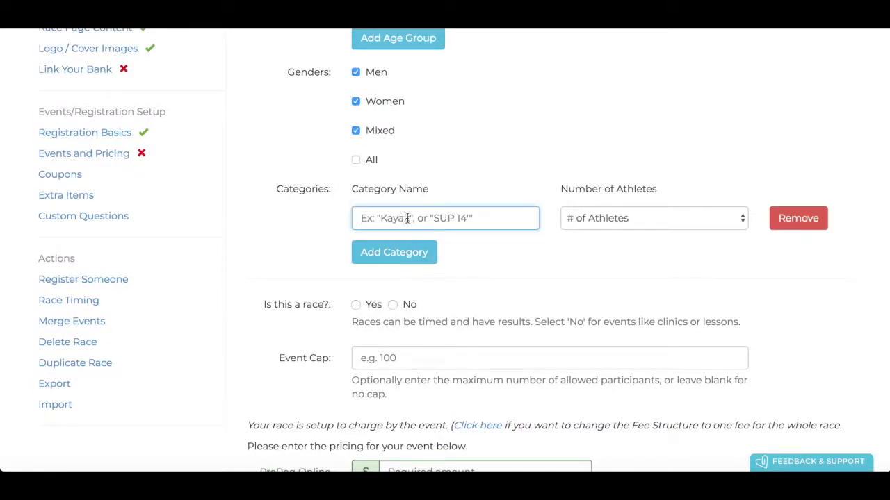
text(SUPO)
click(601, 219)
click(595, 231)
click(411, 253)
click(412, 246)
text(OC-1)
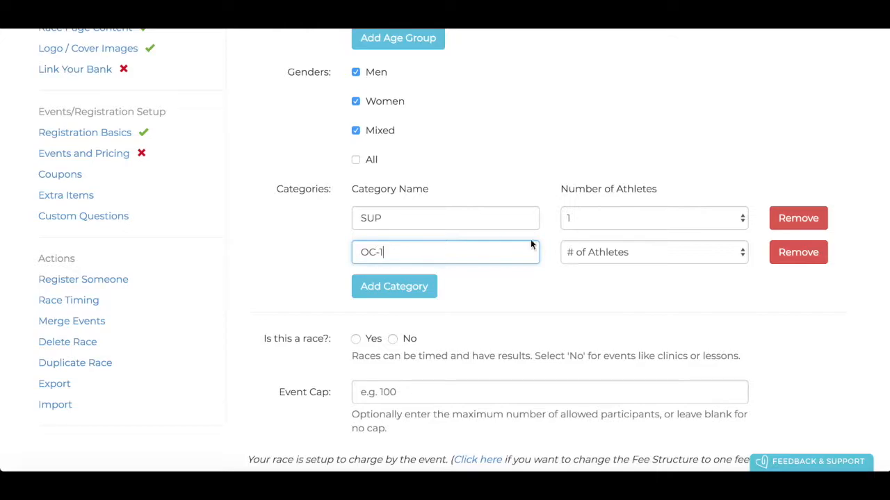
click(584, 252)
click(582, 259)
click(398, 287)
click(395, 286)
text(Su)
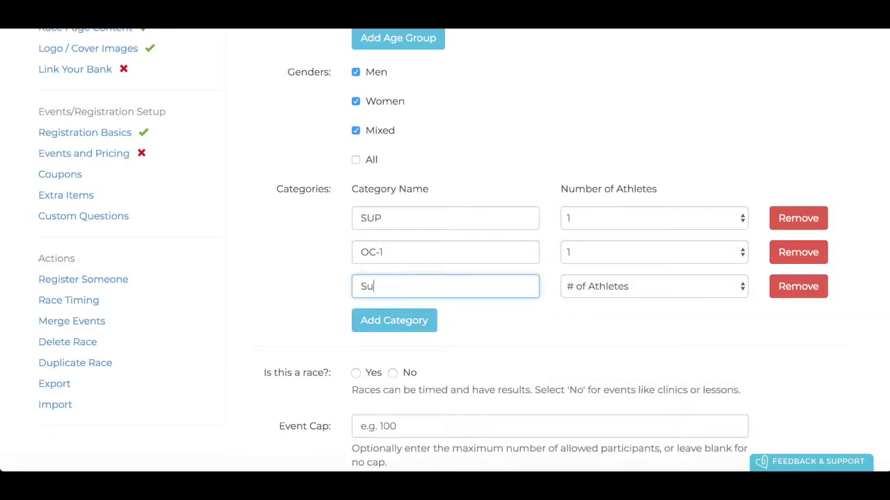
text(rfski)
click(592, 283)
click(587, 302)
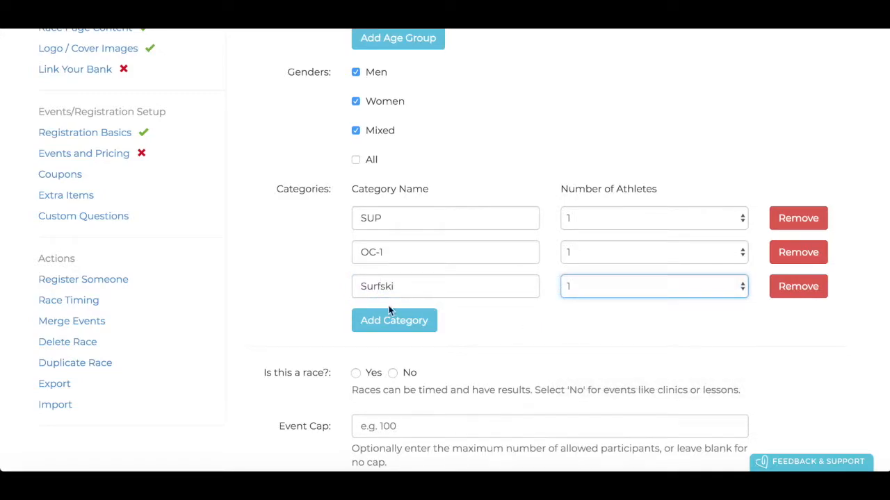
Add the two-athlete categories OC-2 and Surfski Double
click(393, 320)
click(397, 318)
text(OC)
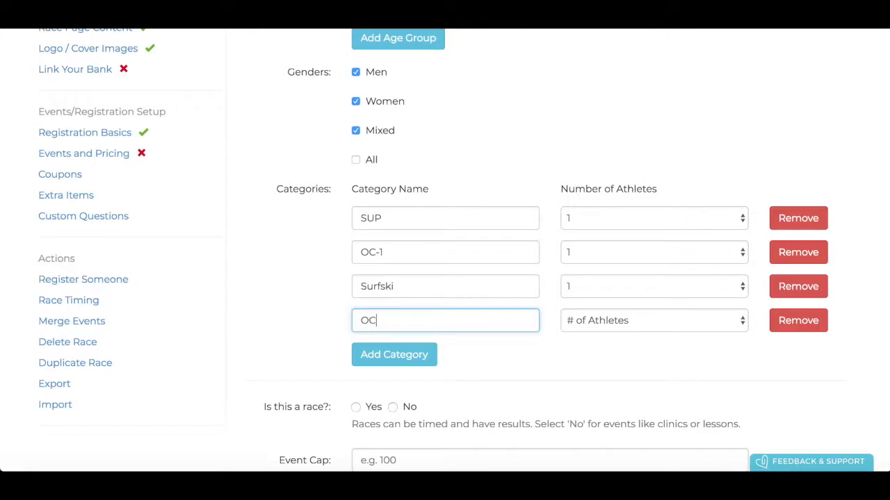
click(600, 318)
click(588, 346)
click(399, 358)
click(399, 358)
text(Surfski Double)
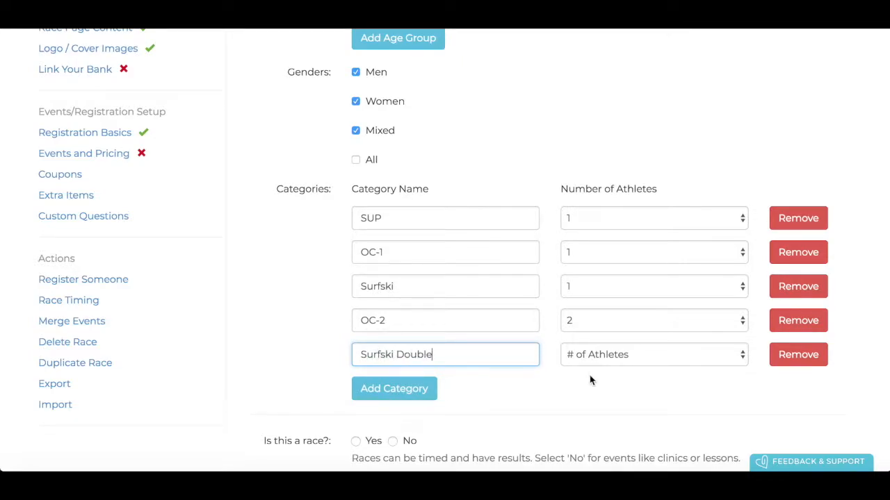
click(595, 356)
click(584, 379)
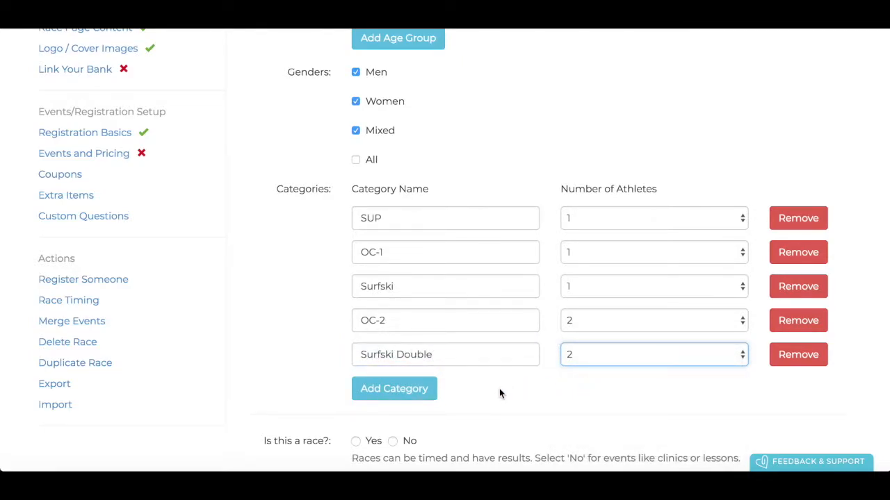
scroll(499, 388, down, 2)
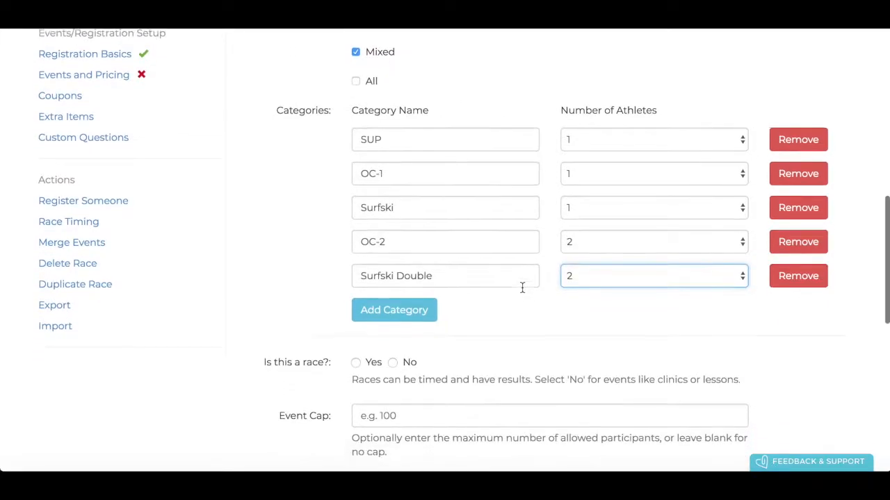
scroll(522, 287, down, 5)
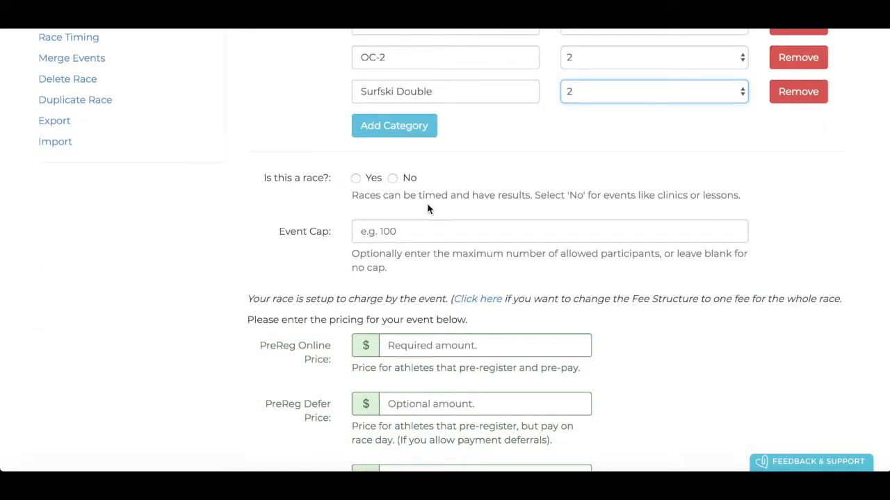
Mark the 5km event as a timed race
click(356, 180)
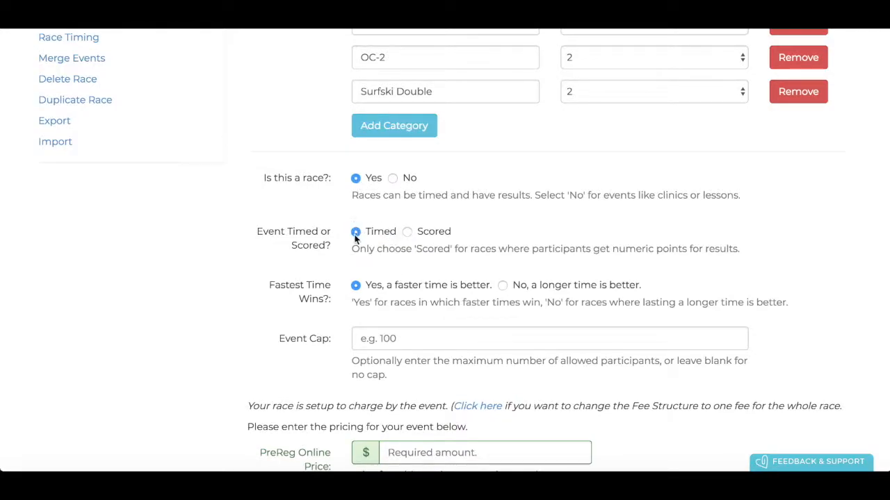
scroll(356, 236, down, 2)
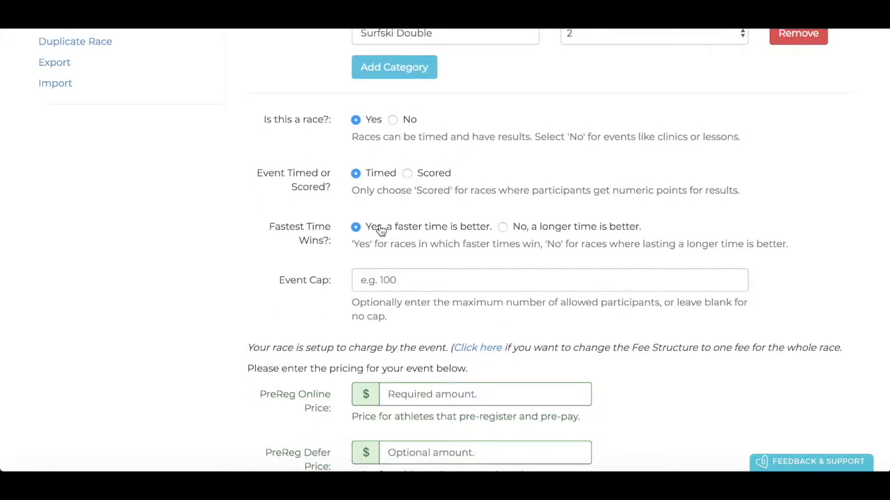
scroll(437, 234, down, 2)
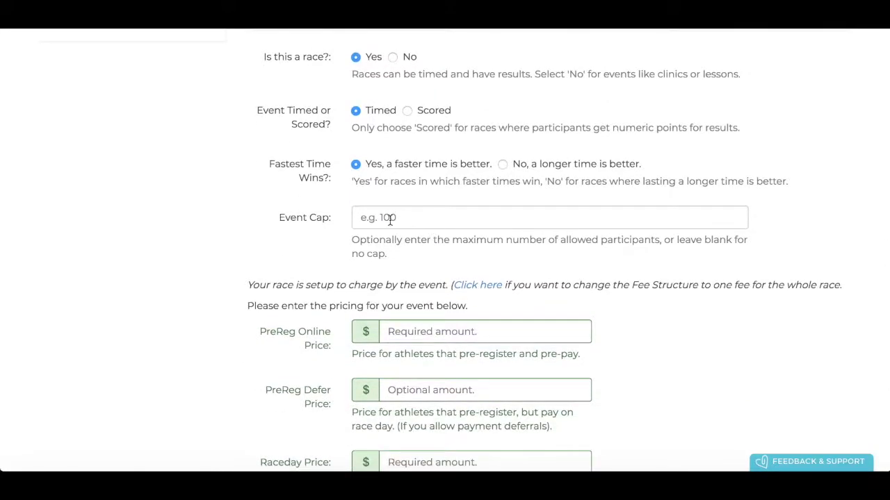
scroll(390, 220, down, 4)
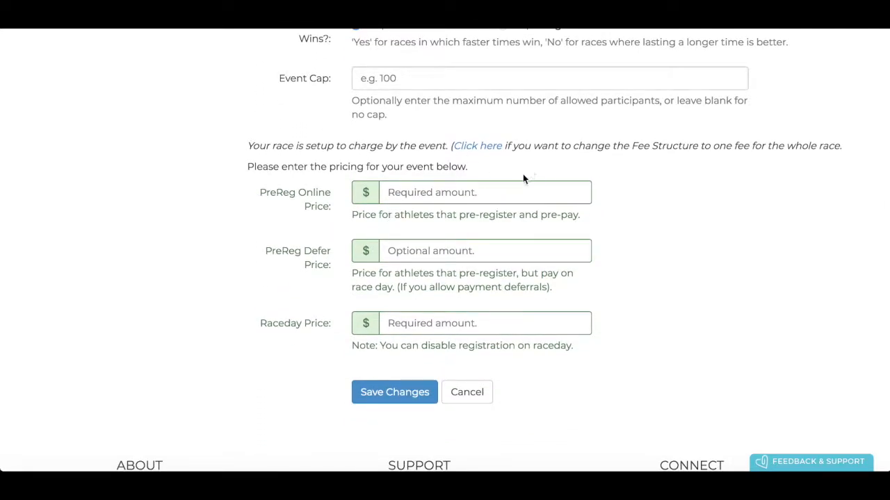
Set the online pre-registration, deferred and raceday prices each to $50.00
click(459, 189)
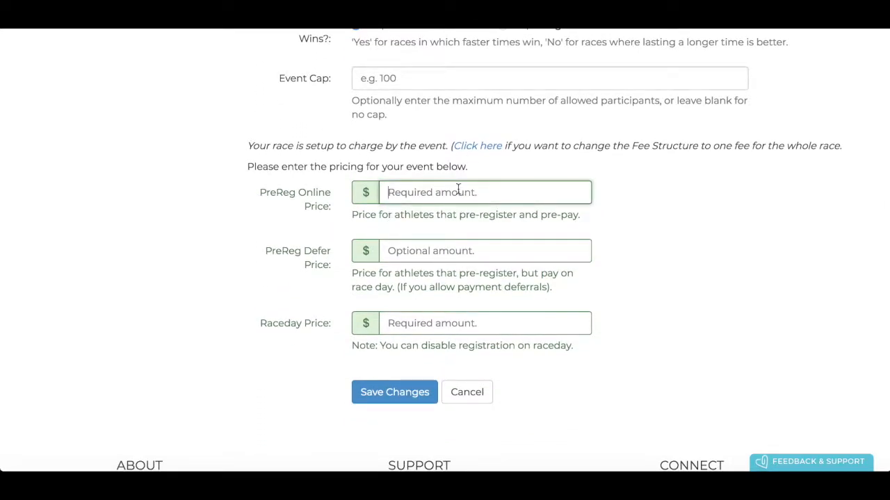
text(50)
click(436, 242)
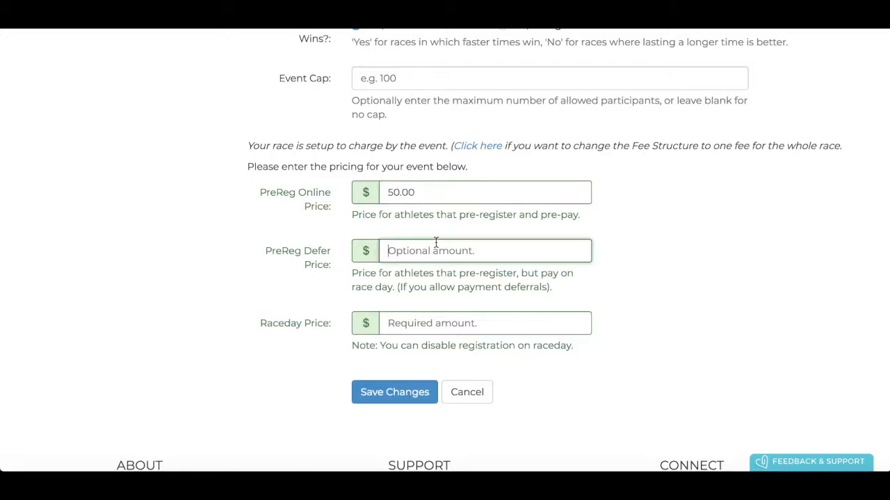
text(50)
click(405, 322)
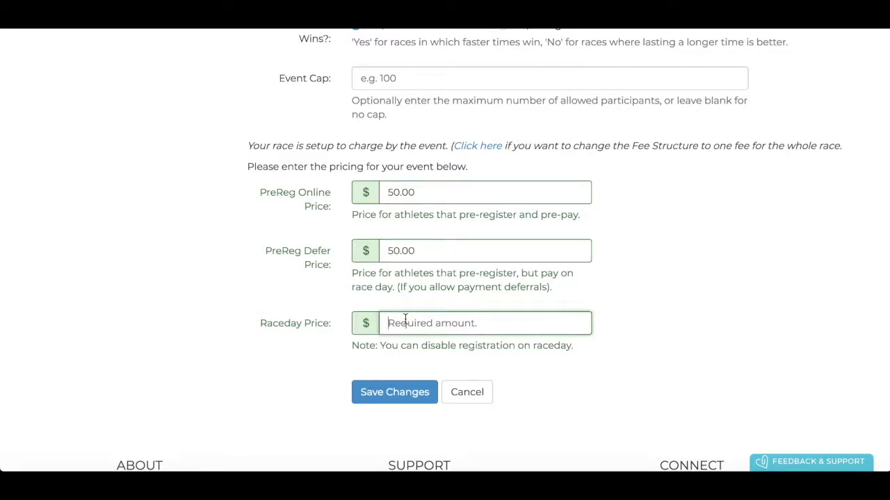
text(50)
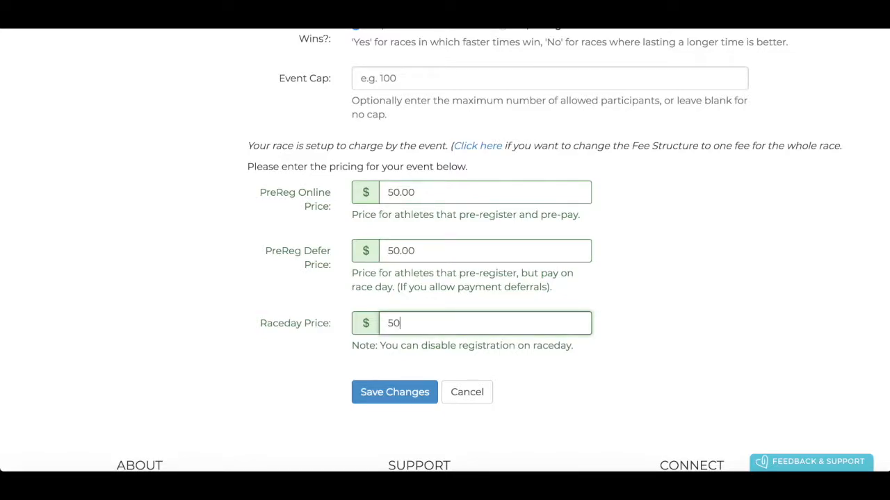
click(628, 283)
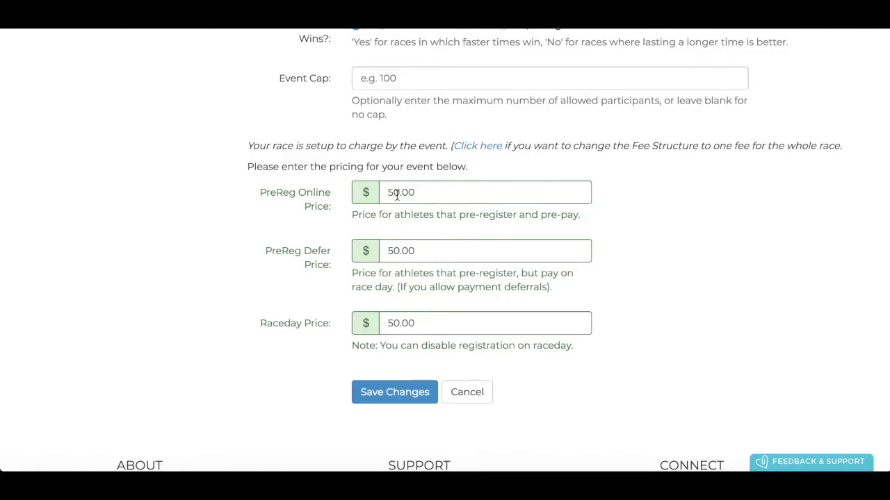
scroll(426, 201, down, 2)
Save the 5km event and start a new event named '10km'
click(392, 310)
scroll(391, 306, down, 6)
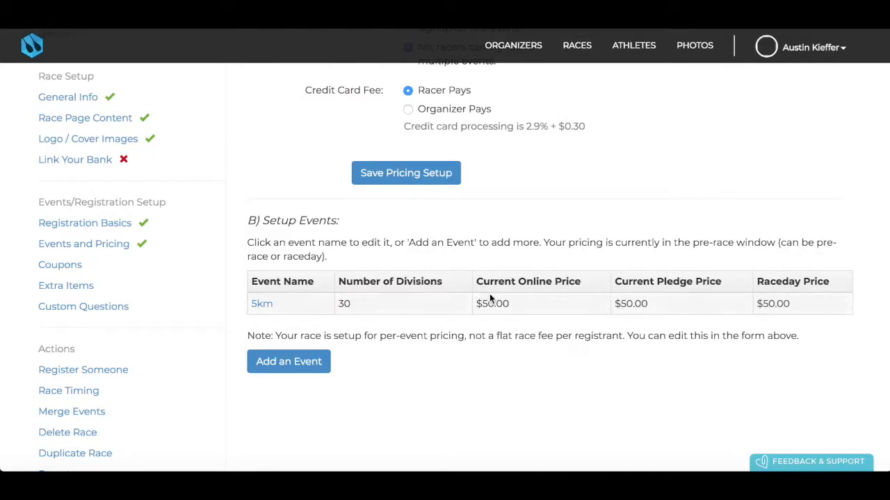
click(303, 367)
click(398, 237)
text(10km)
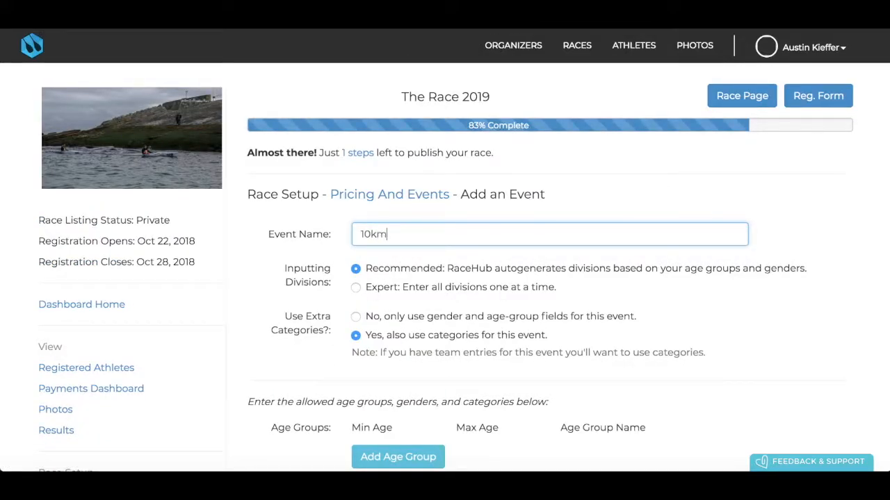
Add a Junior age group for ages 1 to 18 to the 10km event
scroll(377, 282, down, 2)
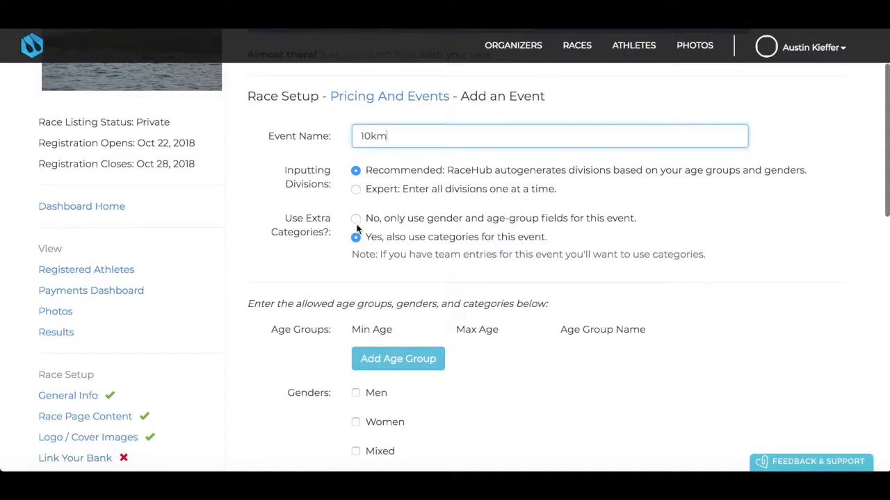
scroll(370, 304, down, 1)
click(382, 260)
click(382, 260)
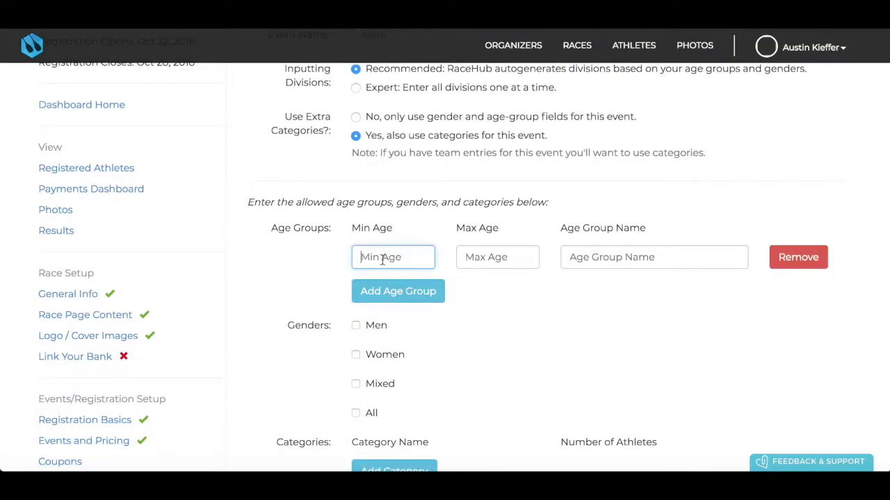
text(1)
click(496, 260)
text(18)
click(618, 259)
text(Junio)
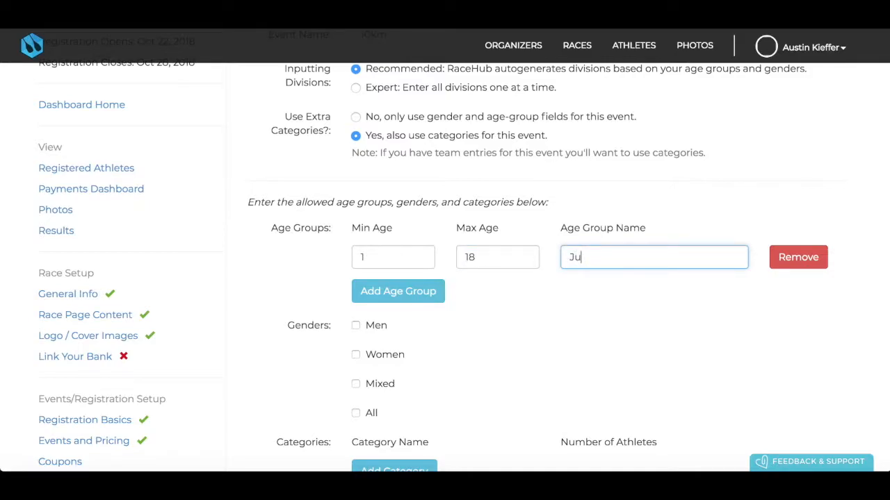
Add an Open age group for ages 19 to 100 and include men and women
click(427, 291)
click(389, 293)
text(19)
click(478, 289)
text(100)
click(600, 292)
text(Open)
click(356, 360)
click(355, 389)
Include the mixed division and add SUP and OC-1 categories, each for one athlete
scroll(357, 389, down, 2)
click(356, 352)
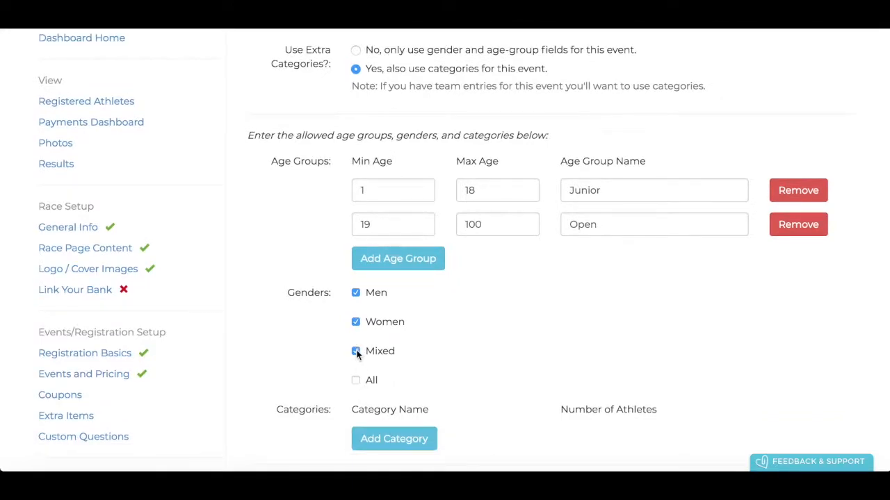
scroll(357, 354, down, 4)
click(378, 310)
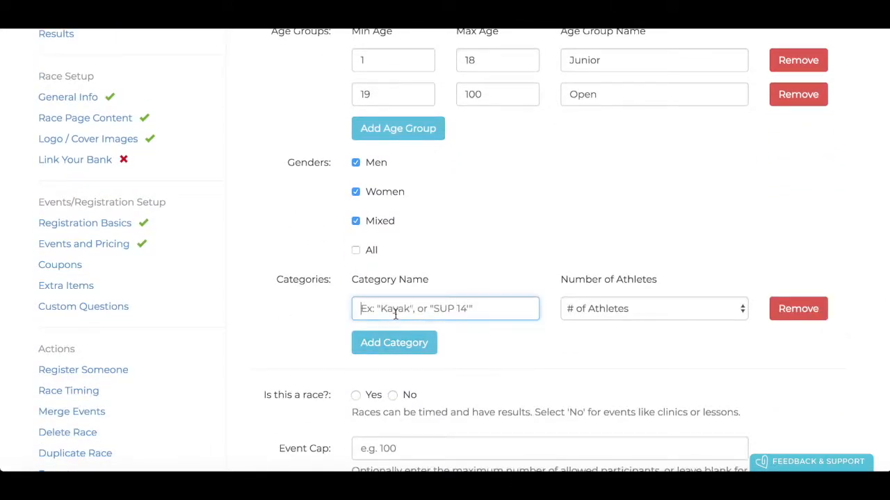
text(SUP)
click(622, 313)
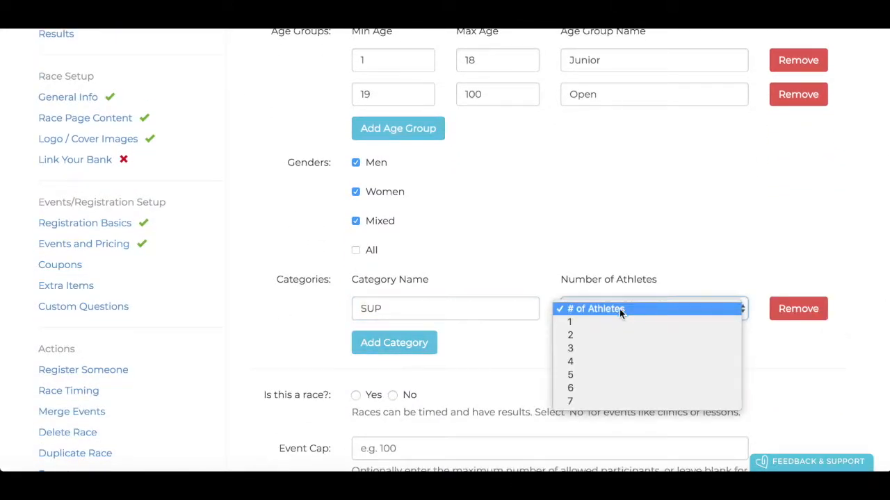
click(614, 322)
click(385, 343)
click(388, 340)
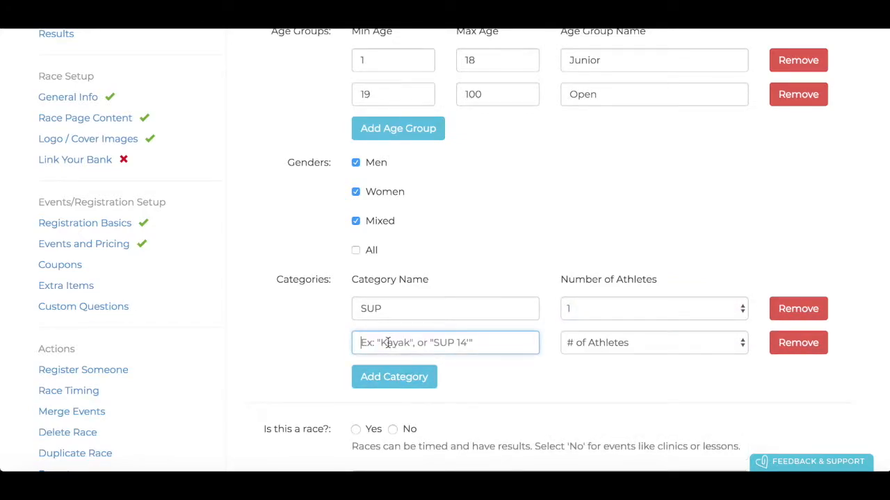
text(O)
click(595, 344)
click(589, 357)
Add a one-athlete Surfski category and a two-athlete OC-2 category
click(387, 382)
text(Sui)
text(fski)
click(565, 376)
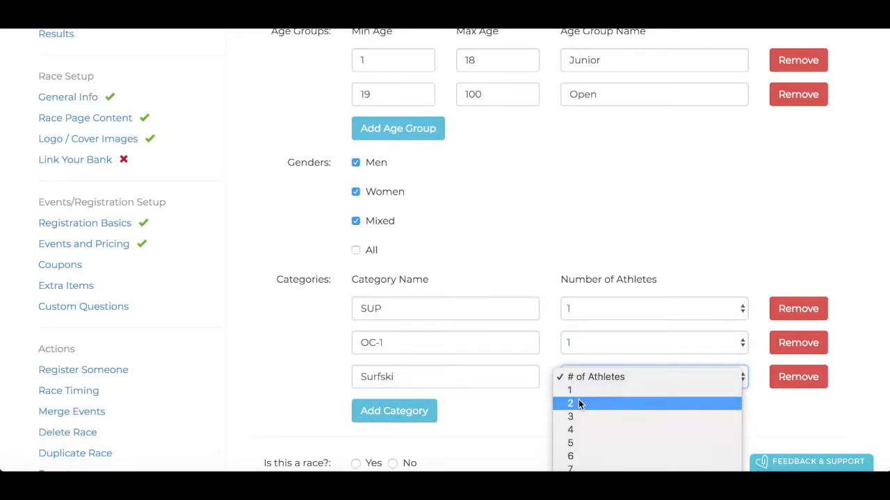
click(581, 405)
click(583, 377)
click(583, 363)
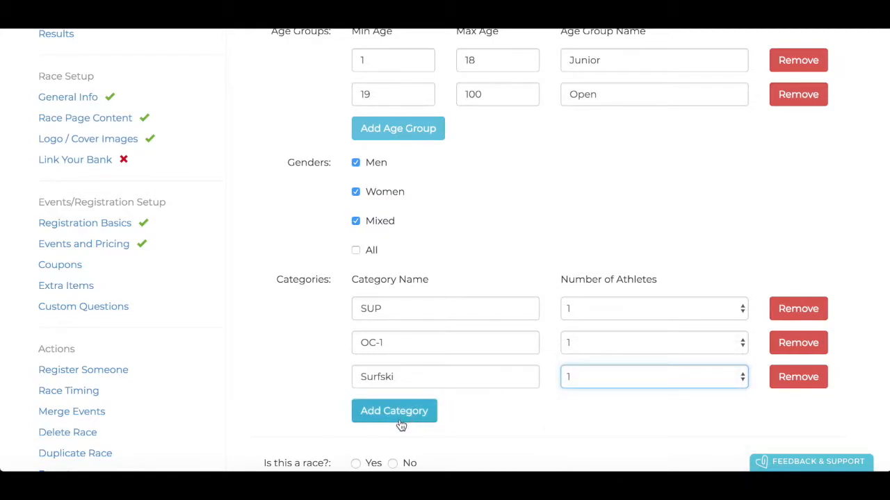
click(394, 411)
click(401, 411)
text(O)
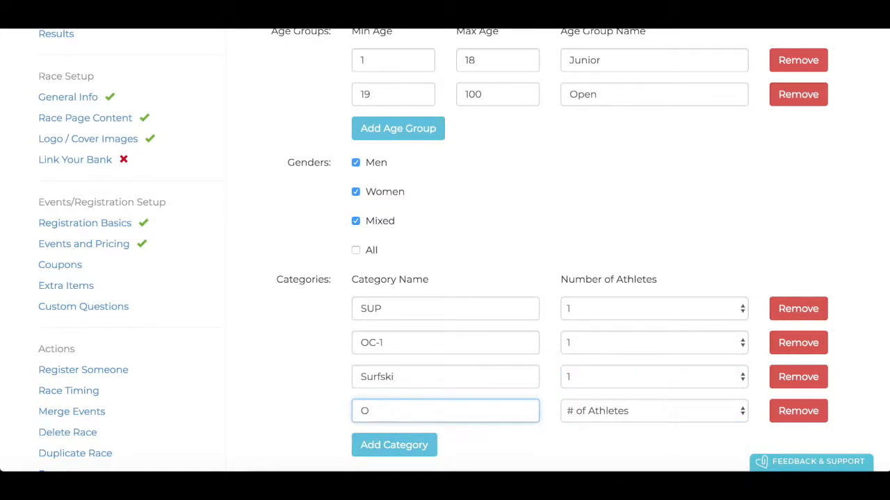
text(C-2)
click(590, 408)
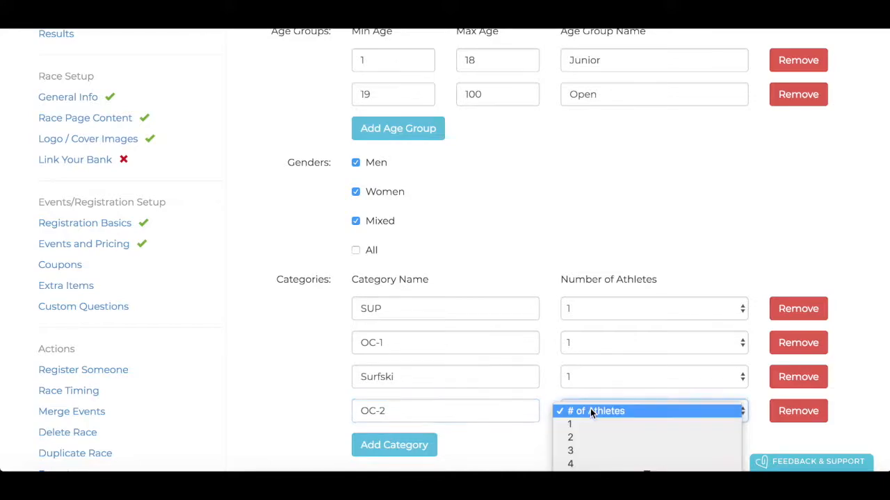
click(574, 438)
Mark the 10km event as a race and cap it at 50 participants
scroll(483, 410, down, 4)
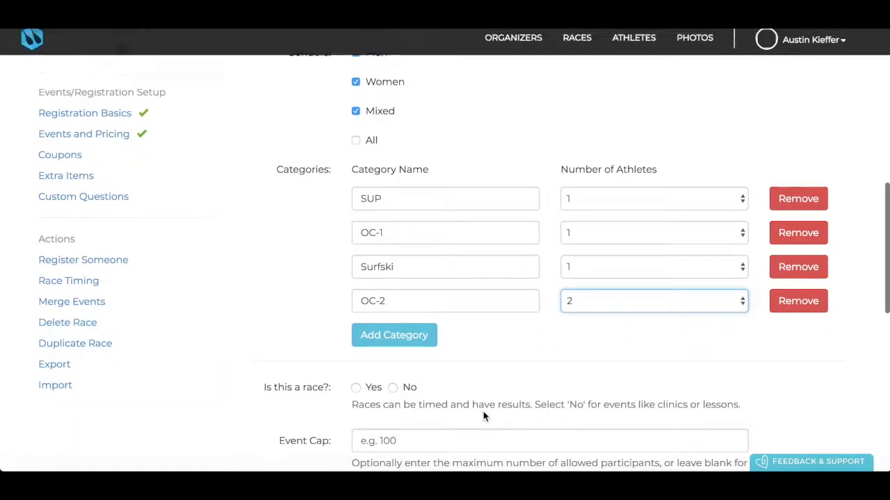
click(355, 258)
scroll(359, 264, down, 2)
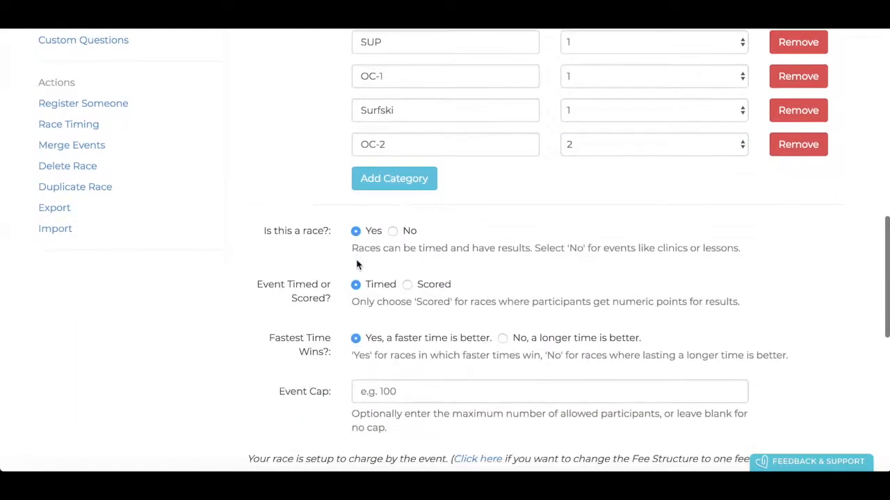
scroll(369, 302, down, 2)
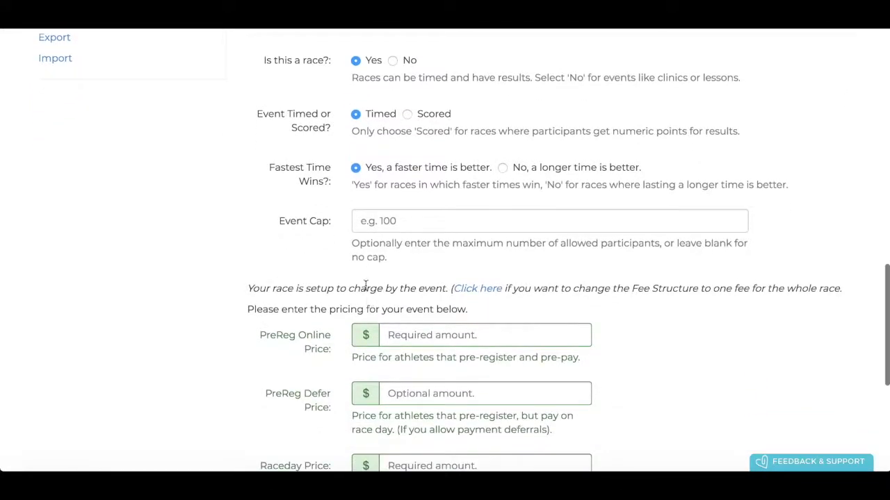
click(376, 223)
text(50)
click(427, 270)
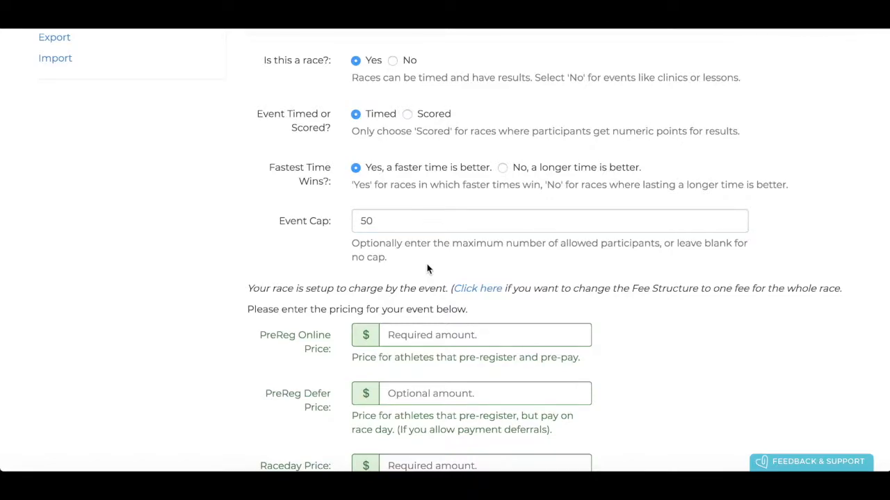
Set online, deferred and raceday prices to $100 and save the 10km event
scroll(428, 270, down, 3)
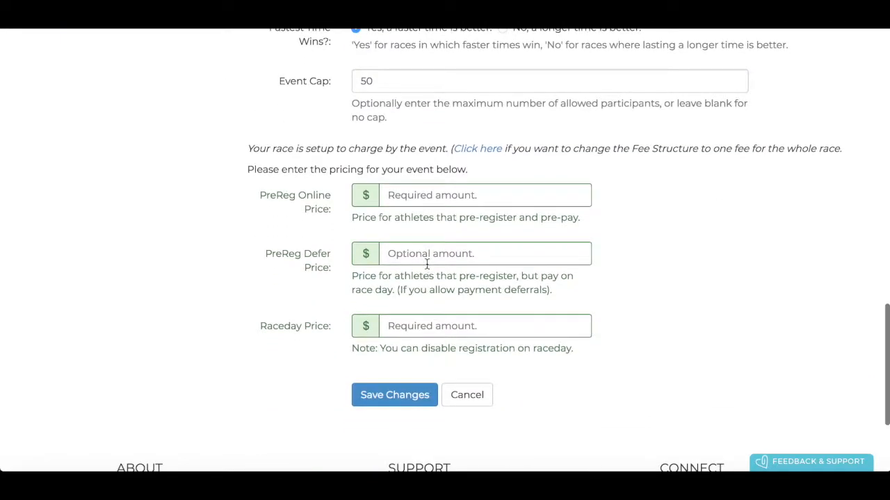
click(412, 197)
text(100)
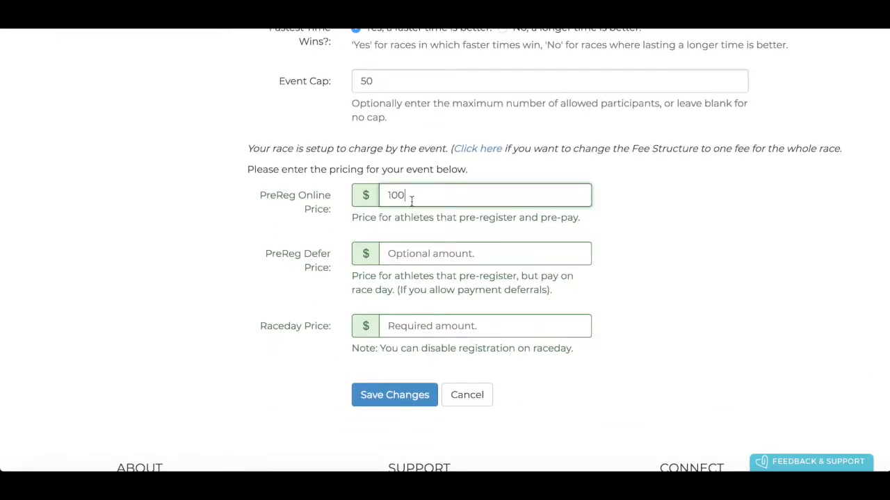
click(403, 248)
text(100)
click(395, 326)
text(100)
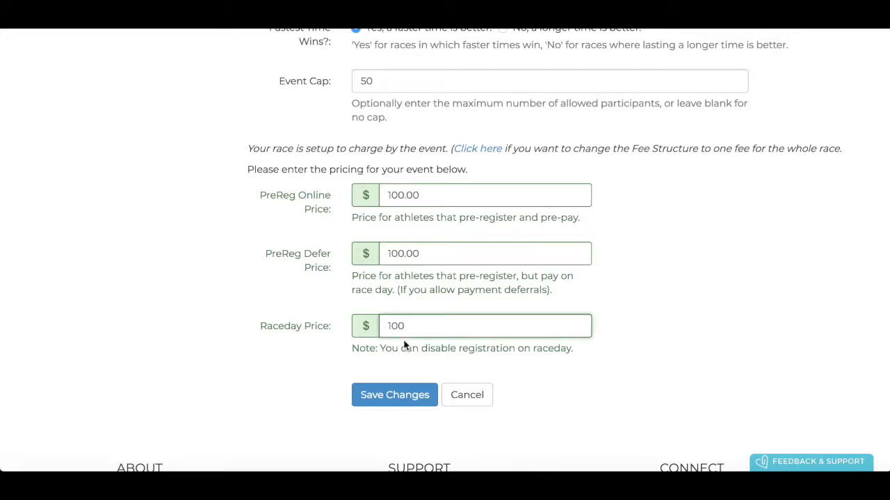
click(398, 403)
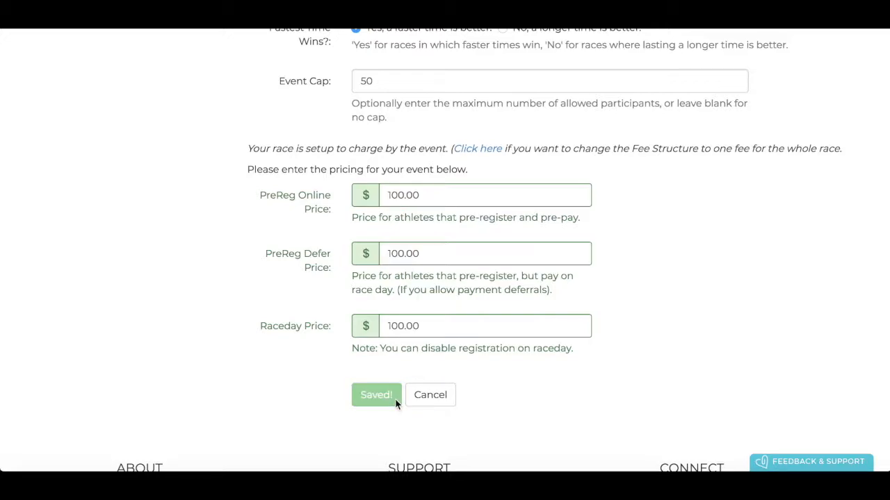
Show the Steps to Publishing panel, confirming only Link Bank Account remains at 83%
scroll(574, 282, down, 6)
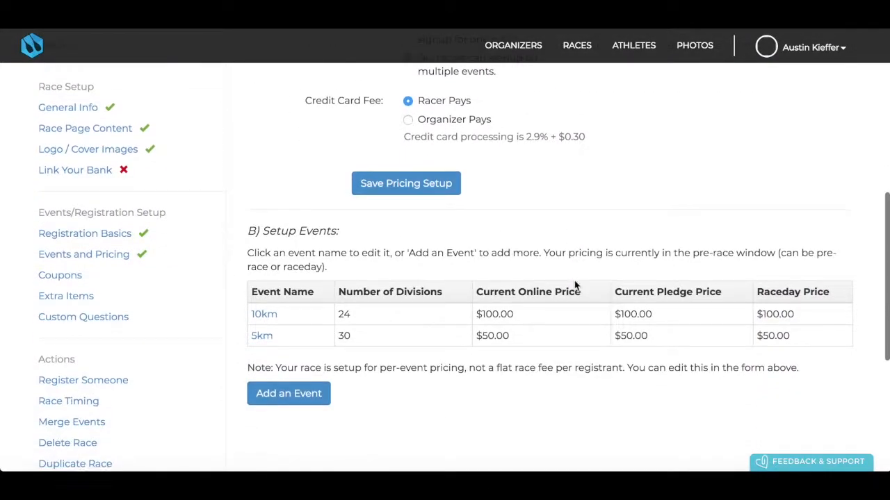
scroll(314, 318, up, 6)
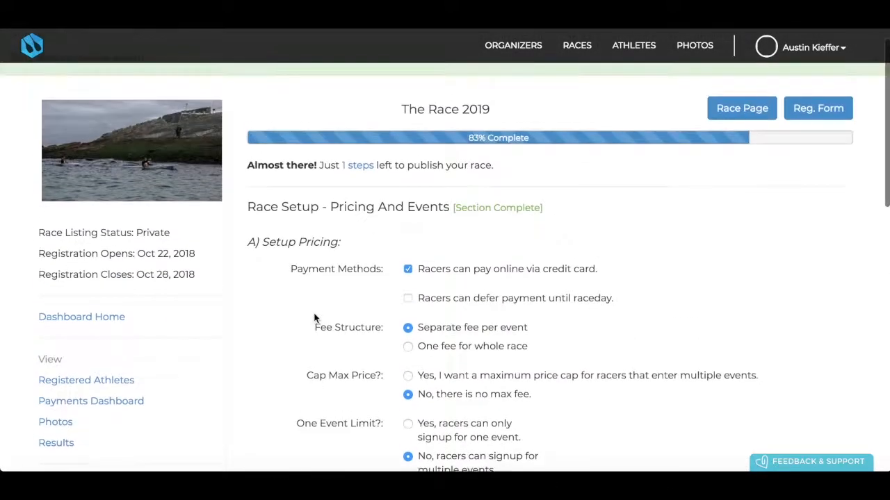
click(356, 168)
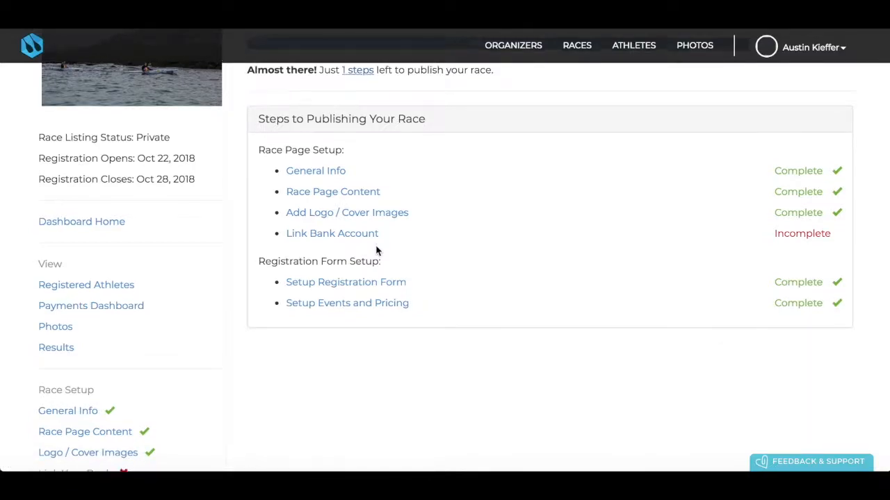
scroll(376, 251, up, 2)
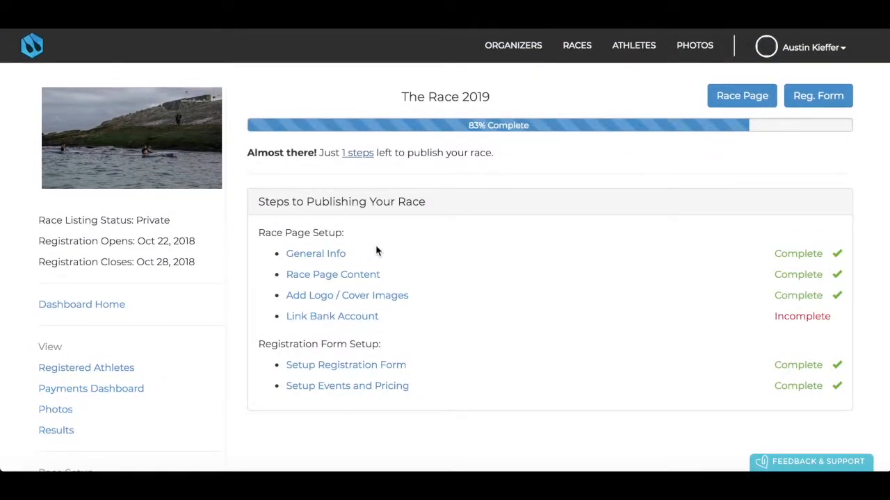
scroll(376, 251, down, 4)
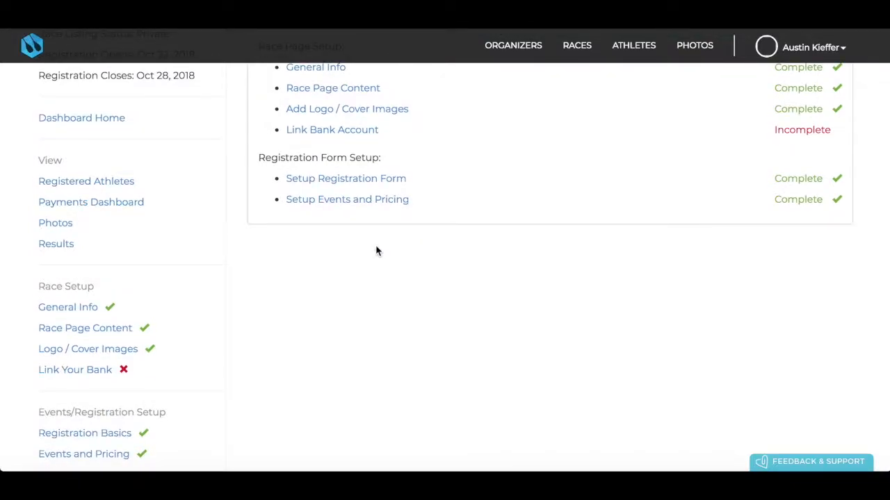
scroll(376, 251, up, 4)
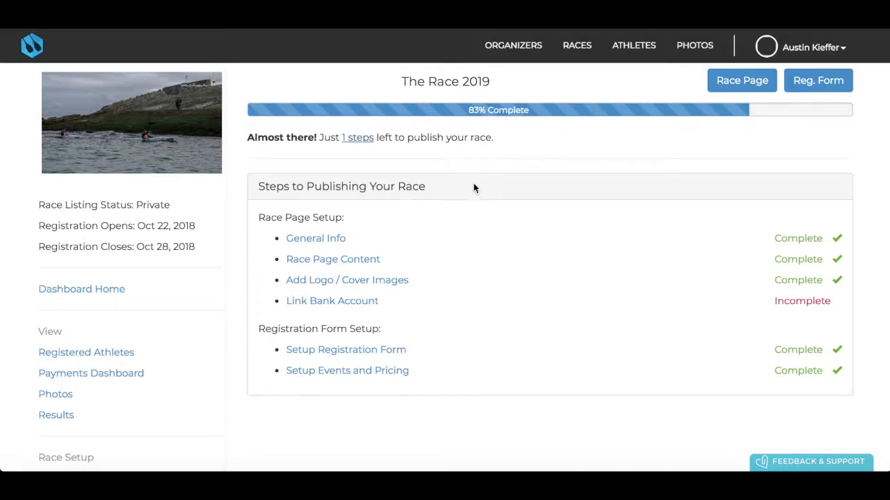
scroll(281, 217, down, 1)
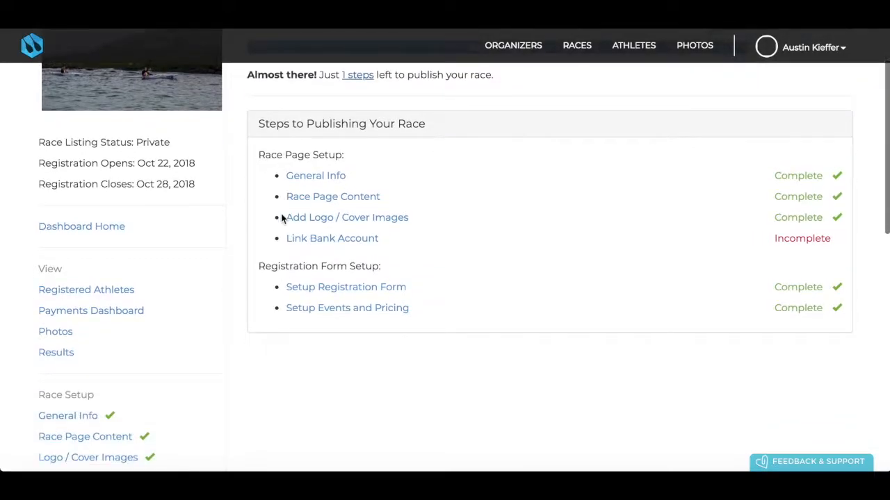
Save The Race 2019's General Info with Race Listing set to Public
click(319, 182)
scroll(330, 317, down, 5)
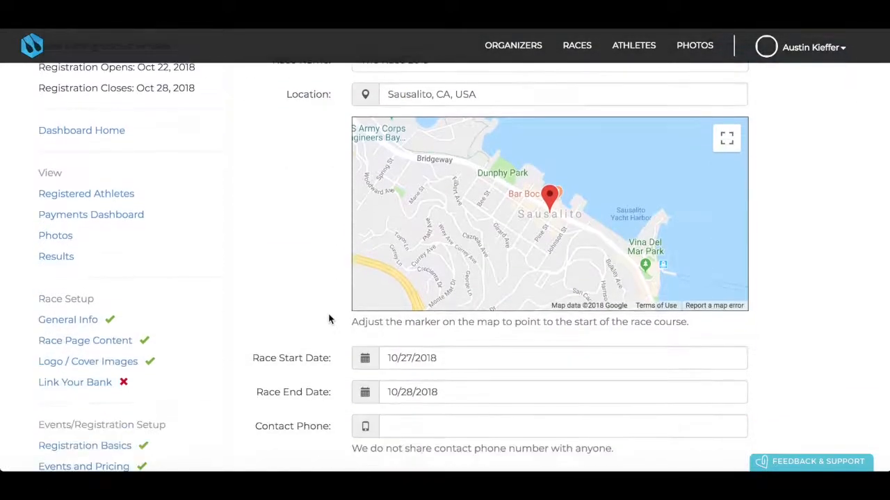
scroll(330, 317, down, 3)
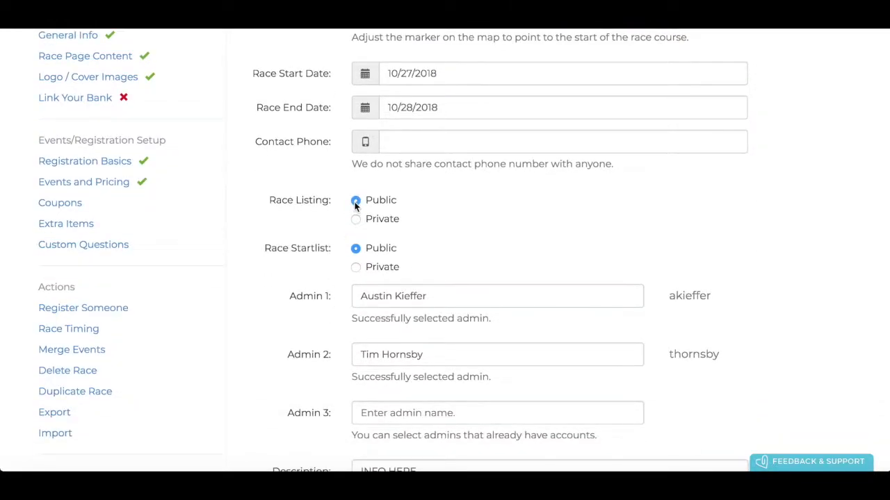
scroll(354, 203, down, 5)
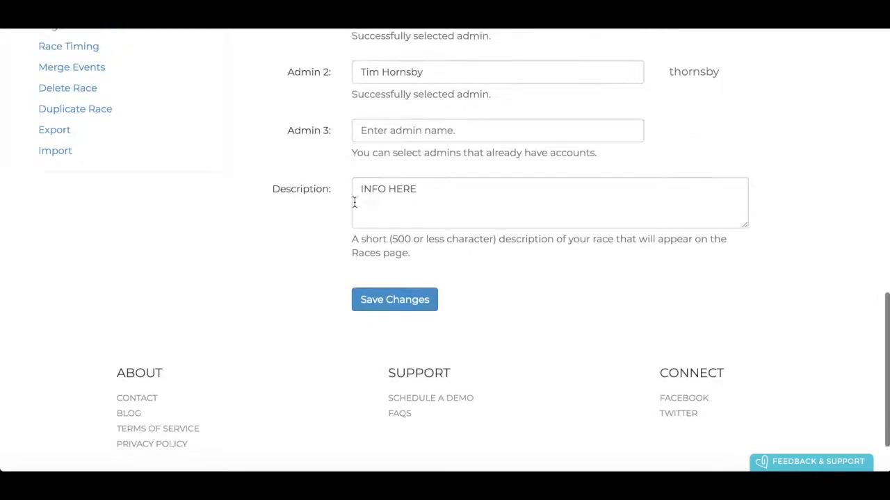
scroll(355, 203, down, 1)
click(383, 239)
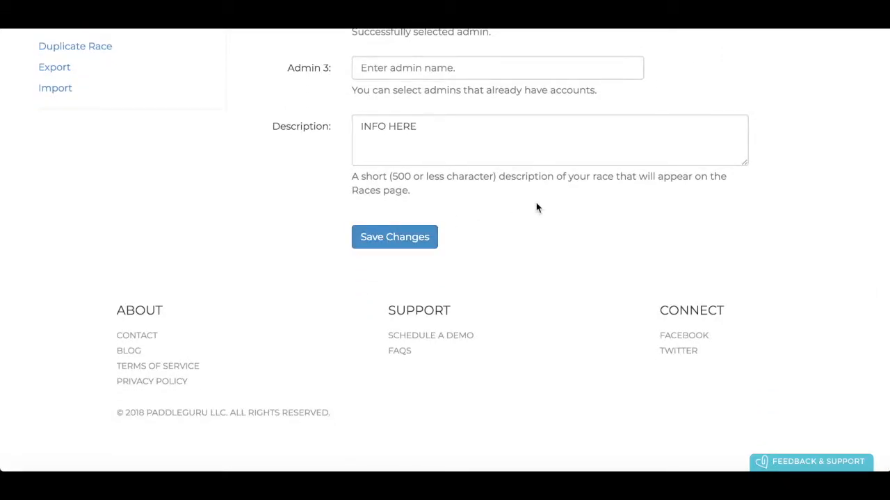
scroll(536, 203, up, 15)
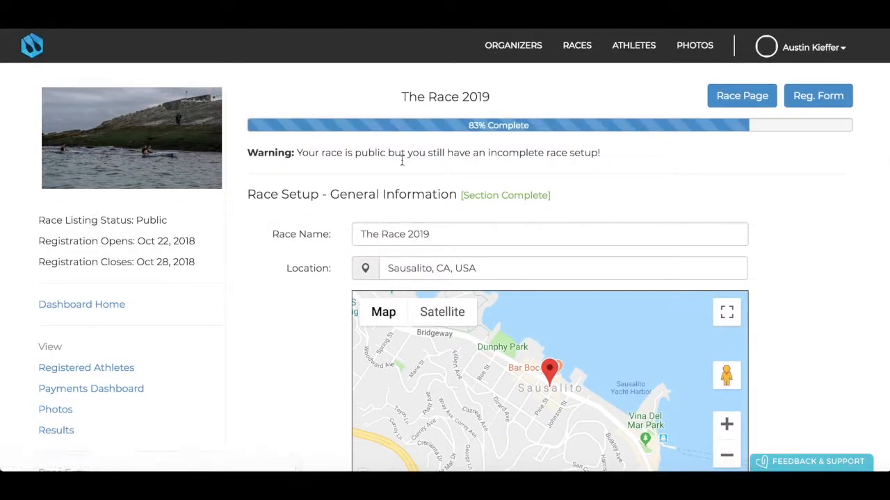
Open The Race 2019's public race page and view its Schedule and Startlist sections
click(742, 98)
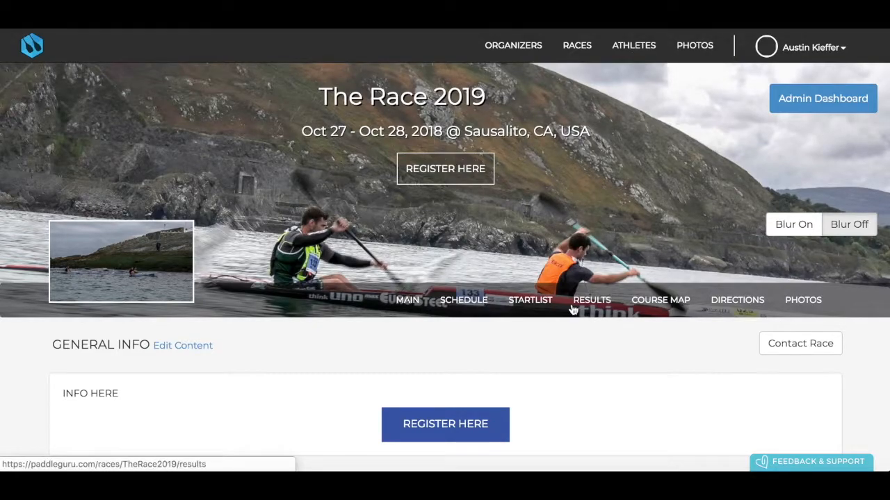
scroll(568, 310, down, 3)
scroll(569, 309, up, 2)
scroll(569, 310, up, 1)
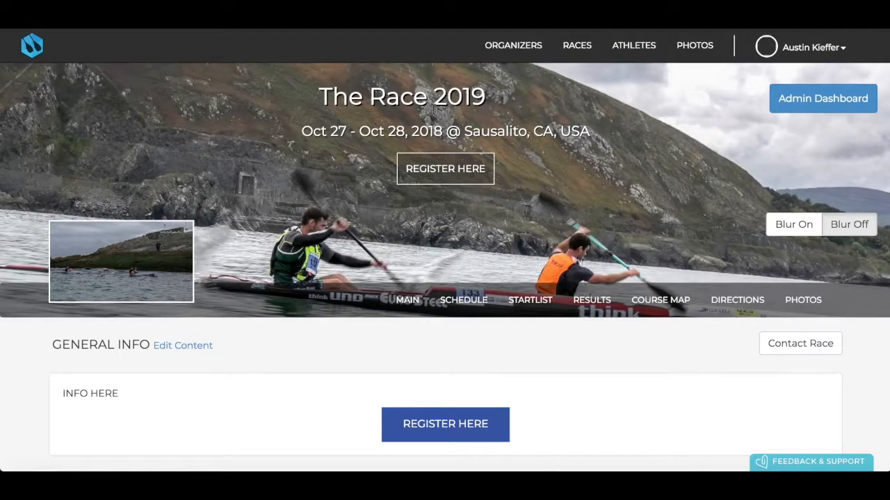
scroll(352, 201, down, 3)
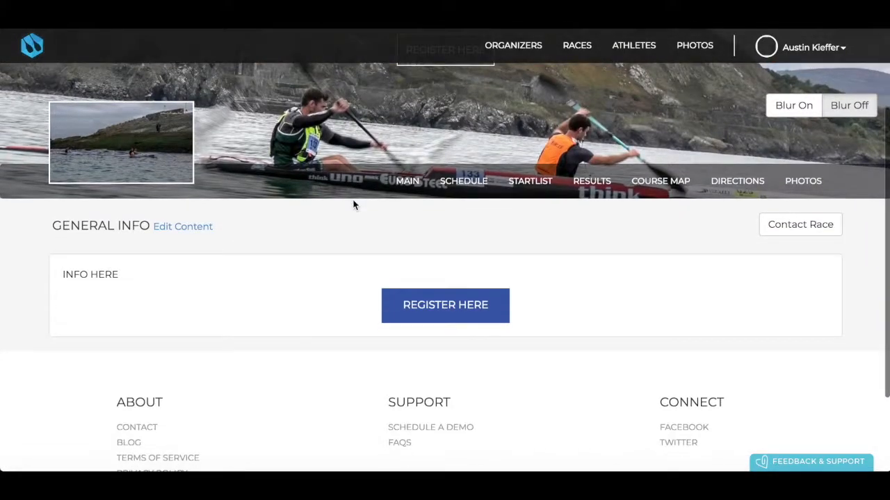
click(467, 185)
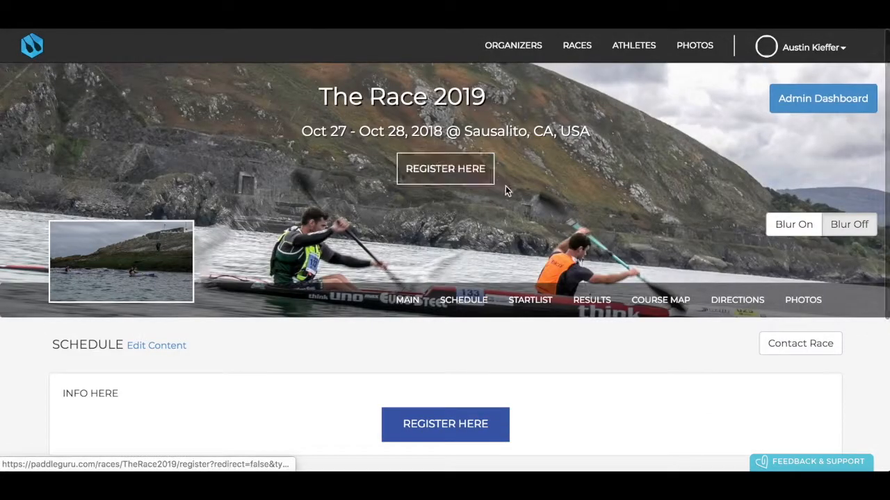
click(543, 302)
scroll(542, 303, down, 2)
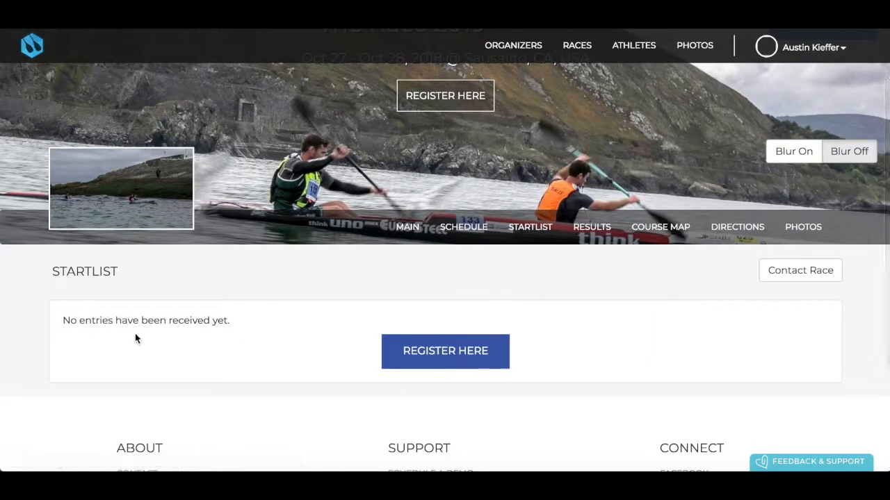
scroll(221, 310, down, 1)
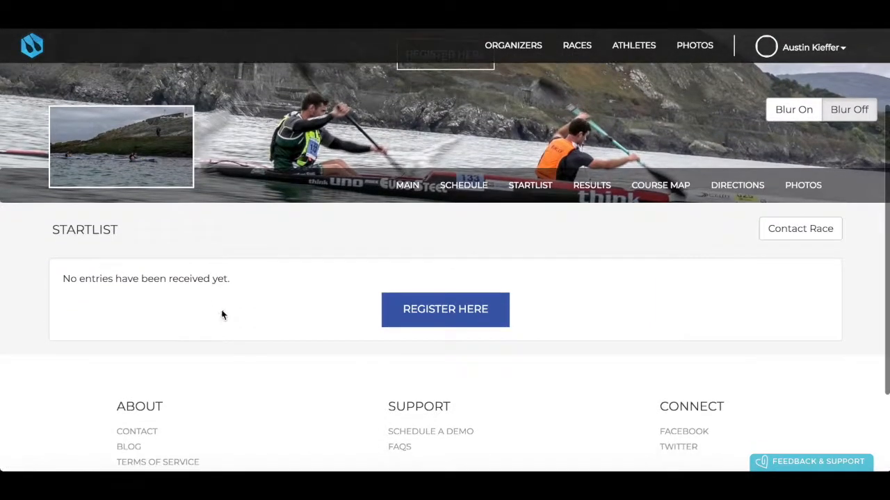
Review the Results, Course Map, Directions and Photos sections, then return to Main
click(581, 184)
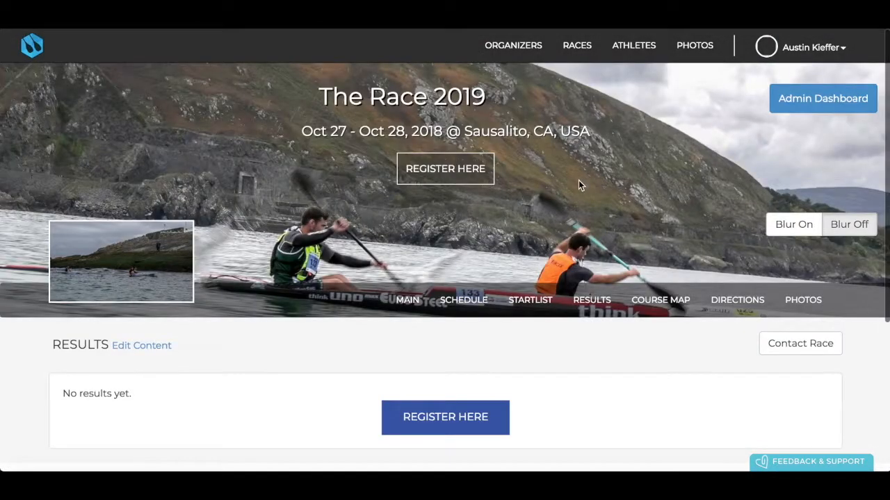
click(664, 302)
click(736, 301)
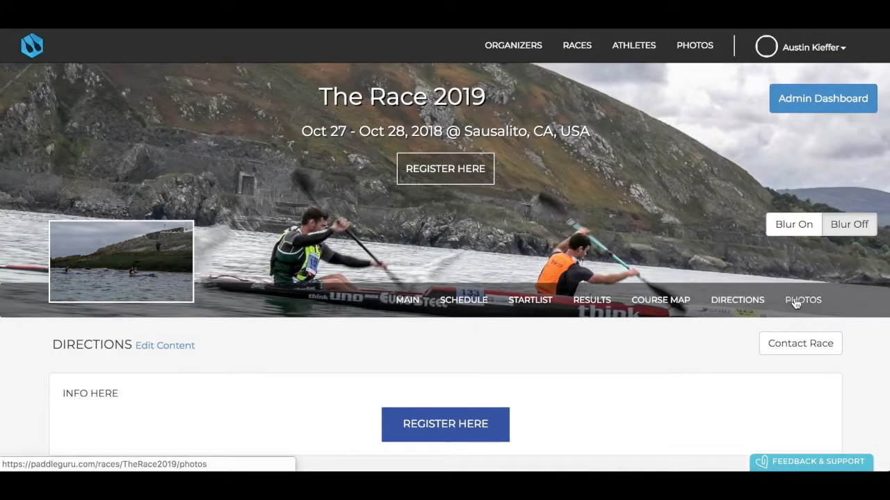
click(801, 303)
scroll(403, 323, down, 1)
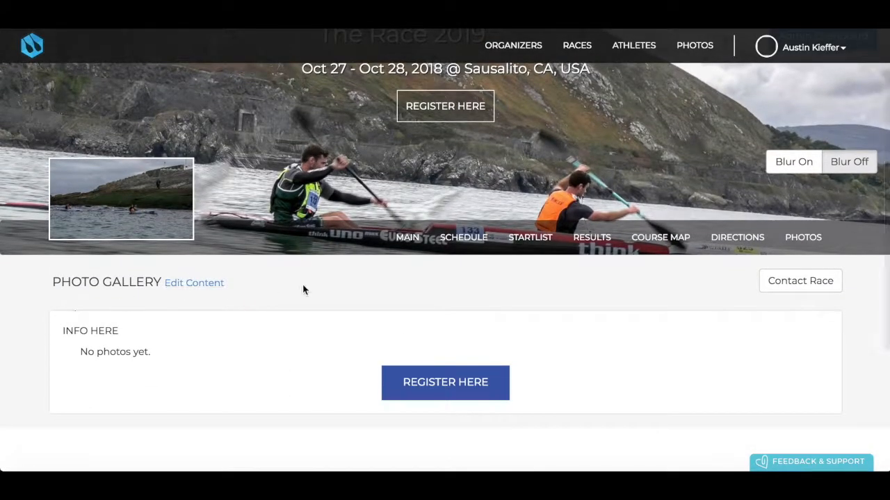
scroll(303, 284, up, 1)
click(406, 302)
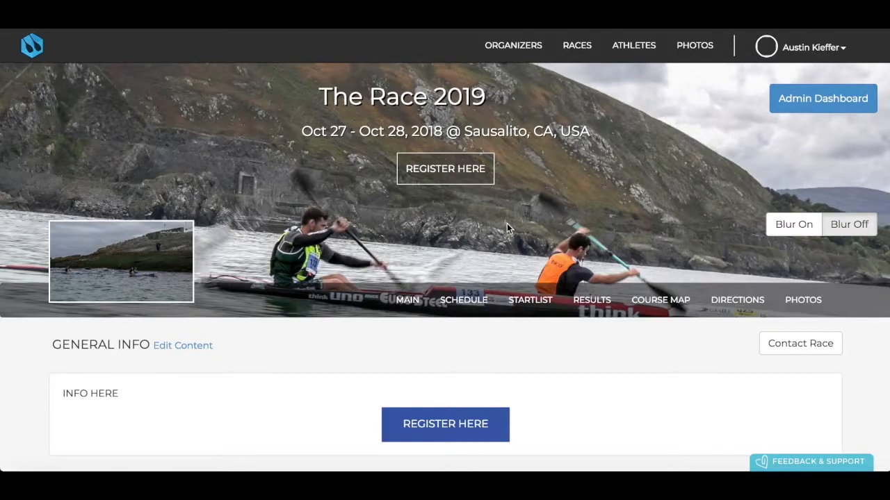
On the registration form, add a 10km entry as a Junior female
click(442, 171)
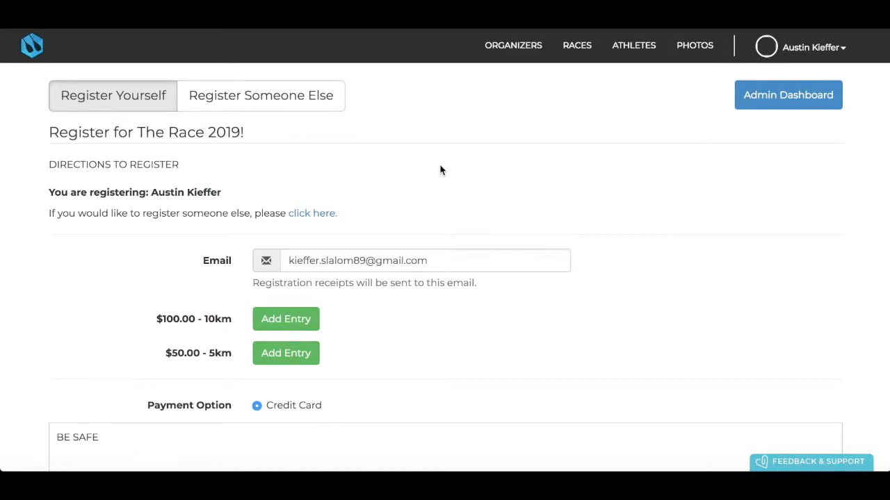
scroll(440, 167, down, 1)
scroll(440, 168, up, 1)
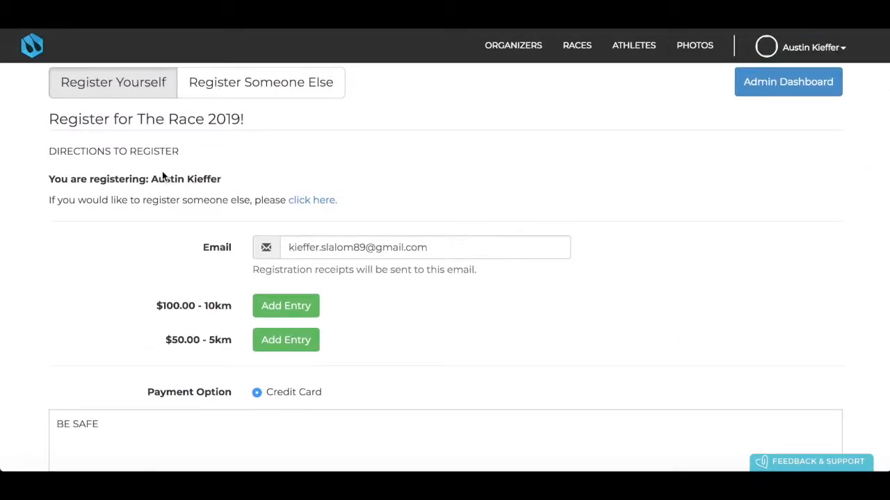
scroll(213, 204, down, 1)
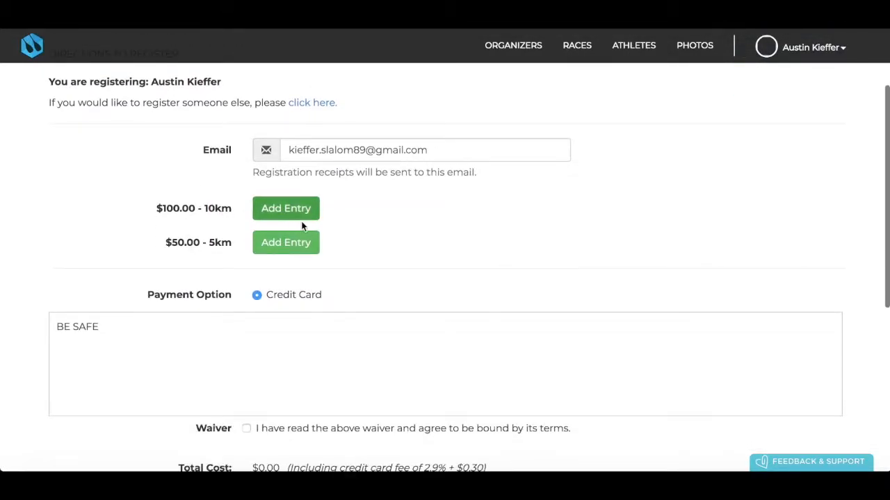
click(299, 216)
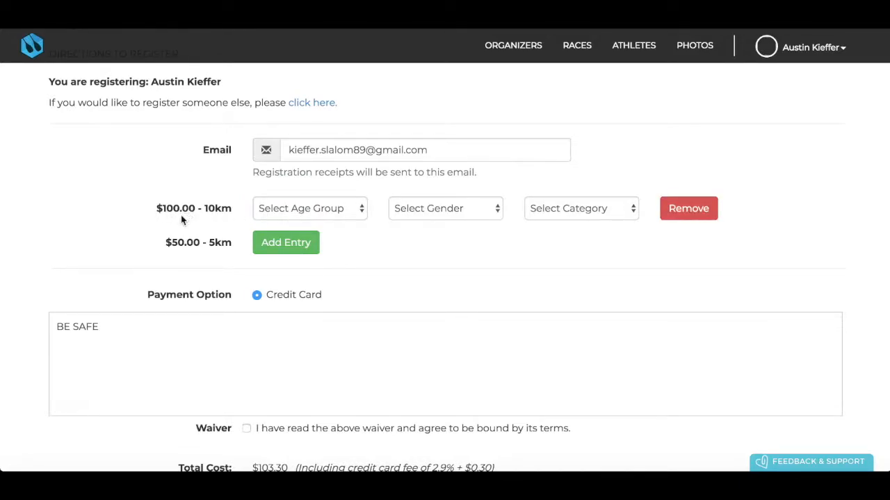
click(334, 217)
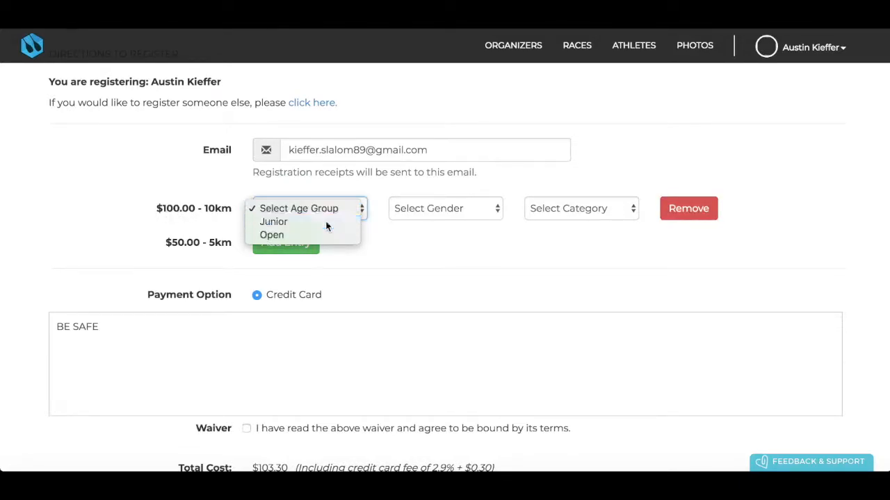
click(327, 221)
click(425, 217)
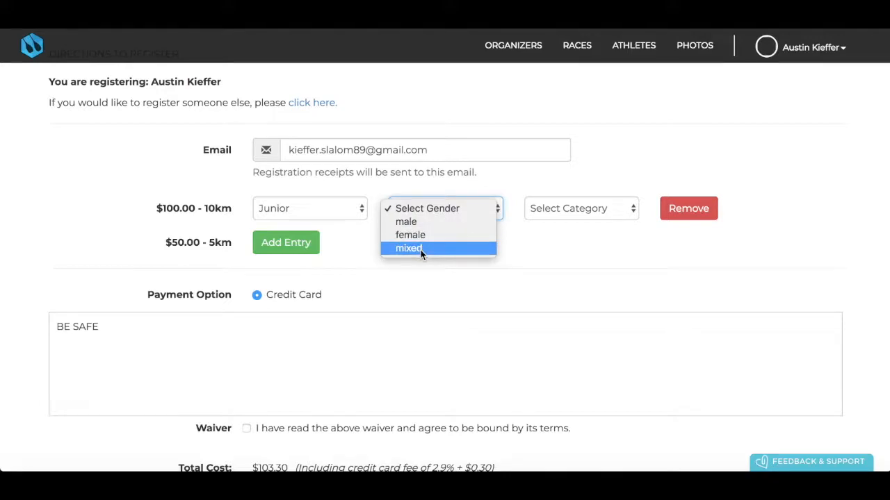
click(456, 234)
click(591, 208)
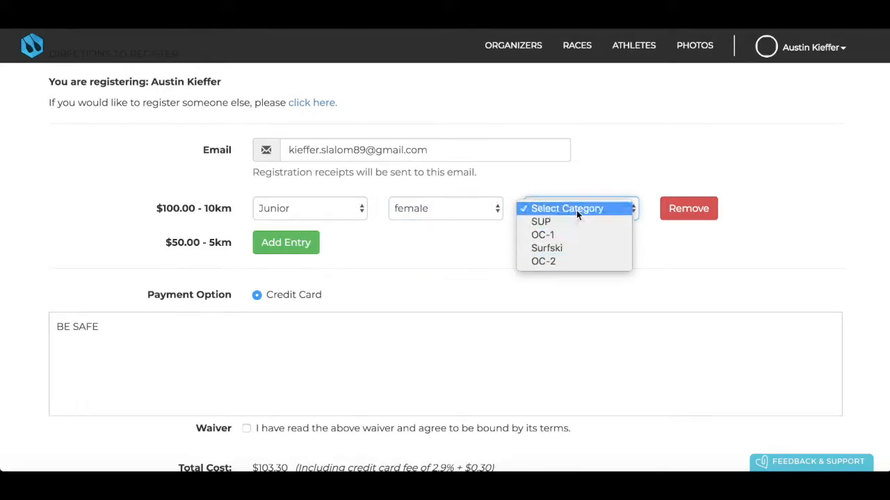
click(467, 242)
Accept the waiver and go back to the race's Admin Dashboard
scroll(468, 243, down, 2)
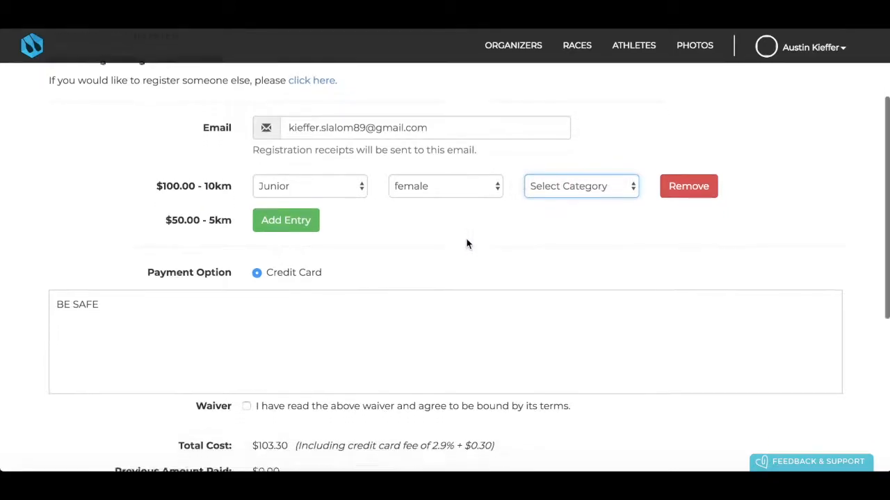
scroll(354, 215, down, 4)
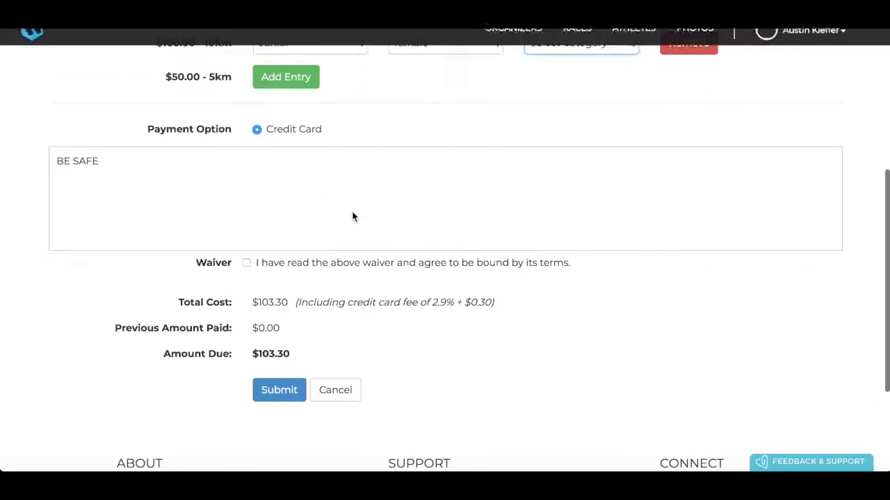
scroll(258, 131, down, 3)
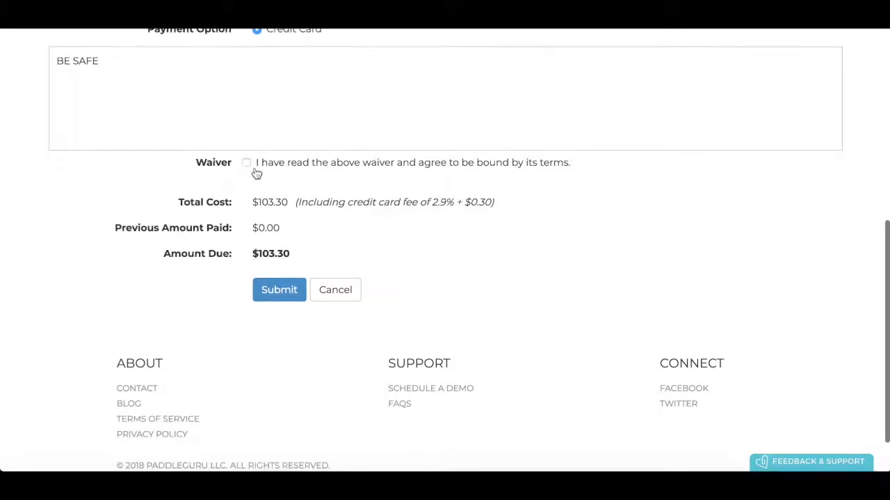
click(246, 163)
scroll(247, 165, down, 1)
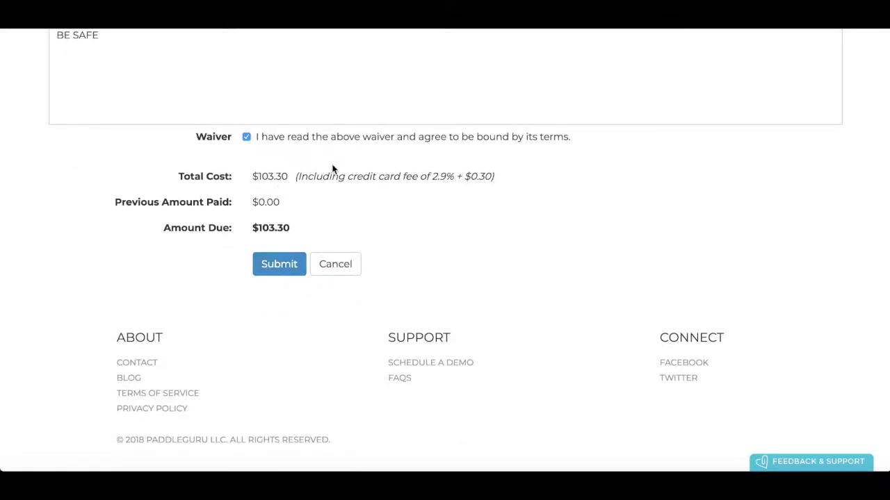
scroll(333, 168, up, 7)
scroll(332, 169, up, 4)
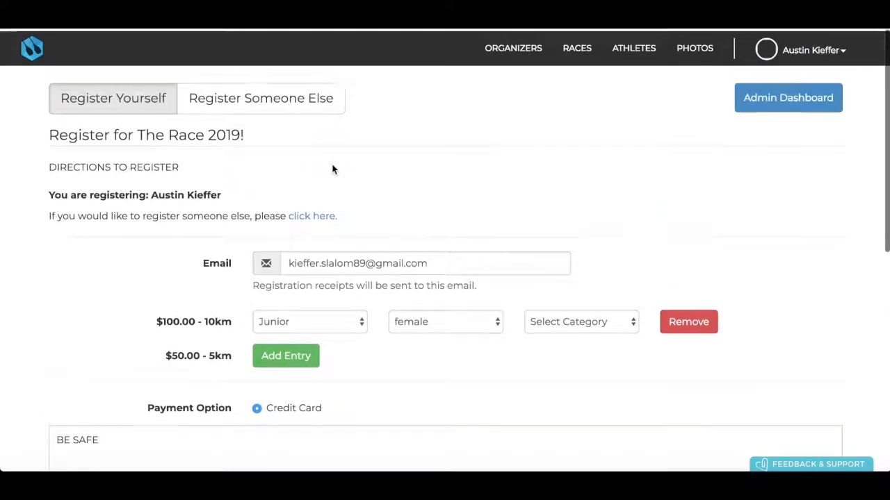
click(768, 108)
scroll(459, 245, down, 3)
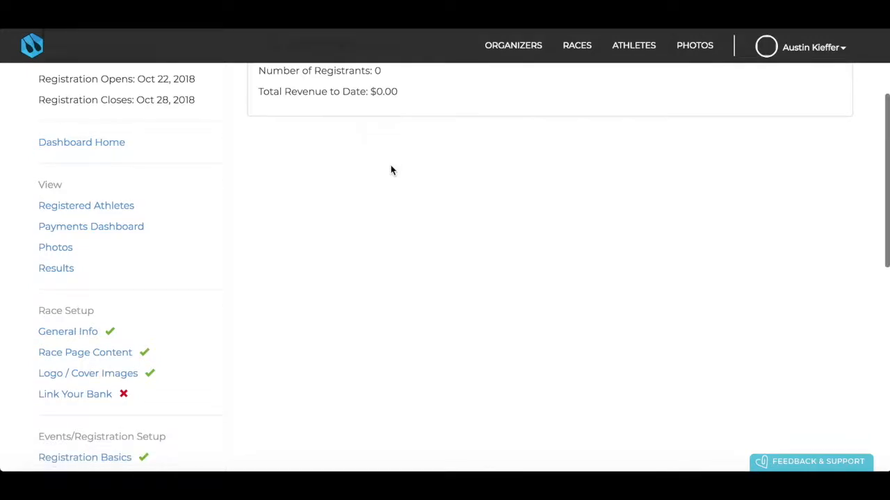
scroll(391, 169, up, 3)
scroll(419, 224, down, 5)
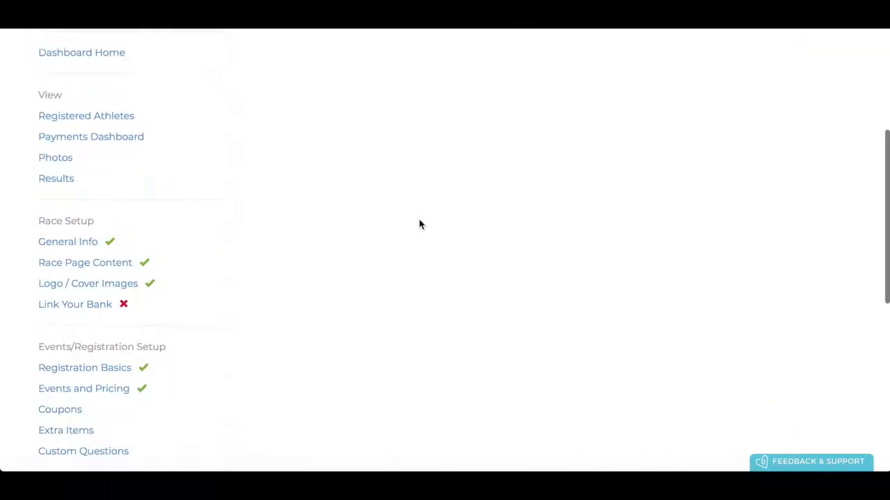